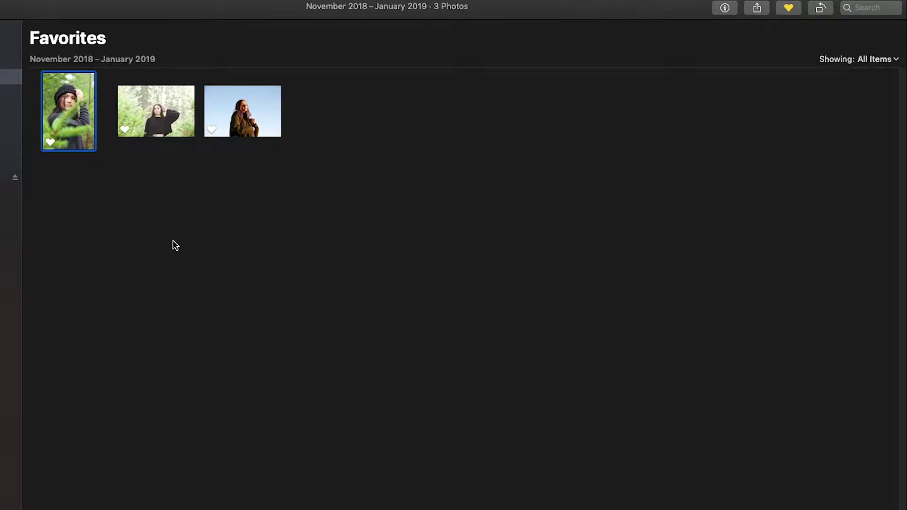
- Open the first Favorites photo full size: the girl in a knit hat behind pine branches
double_click(79, 112)
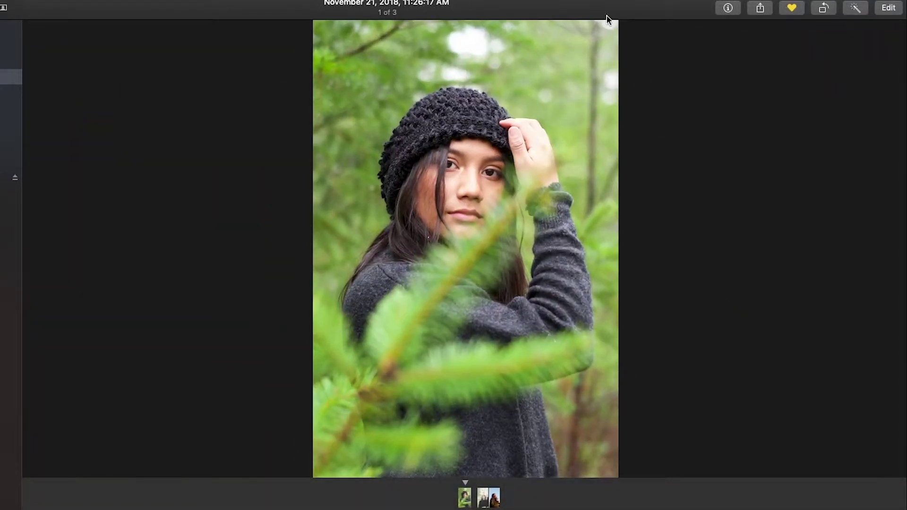
- Flip back and forth through the three Favorites portraits to compare them, ending on the first
key("Right")
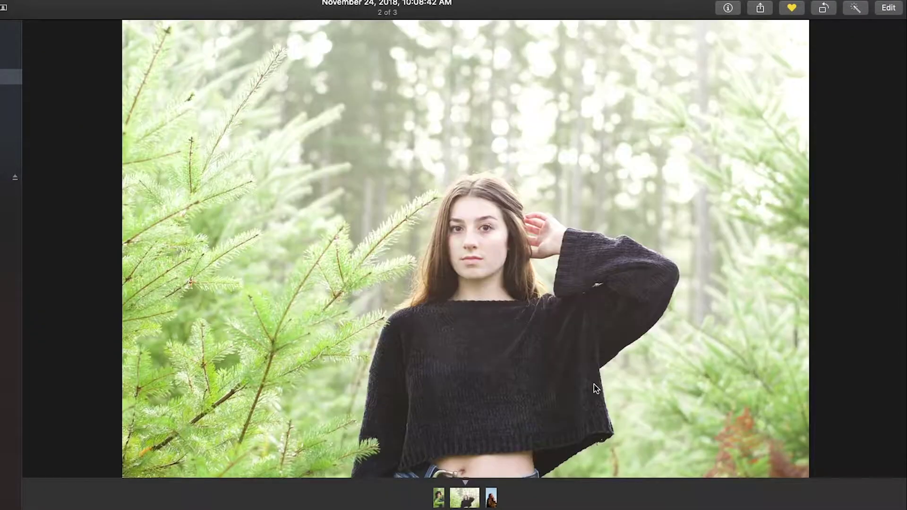
key("Right")
key("Left")
key("Left")
key("Right")
key("Right")
key("Left")
key("Left")
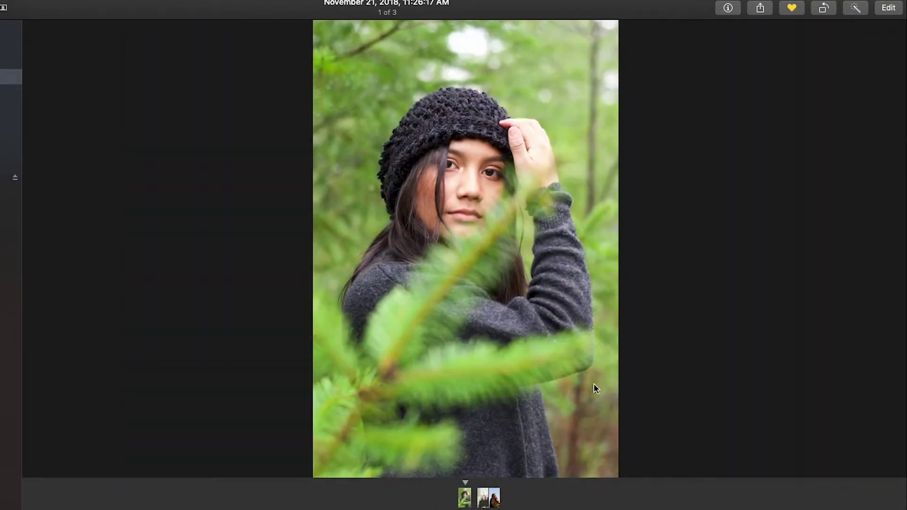
key("Right")
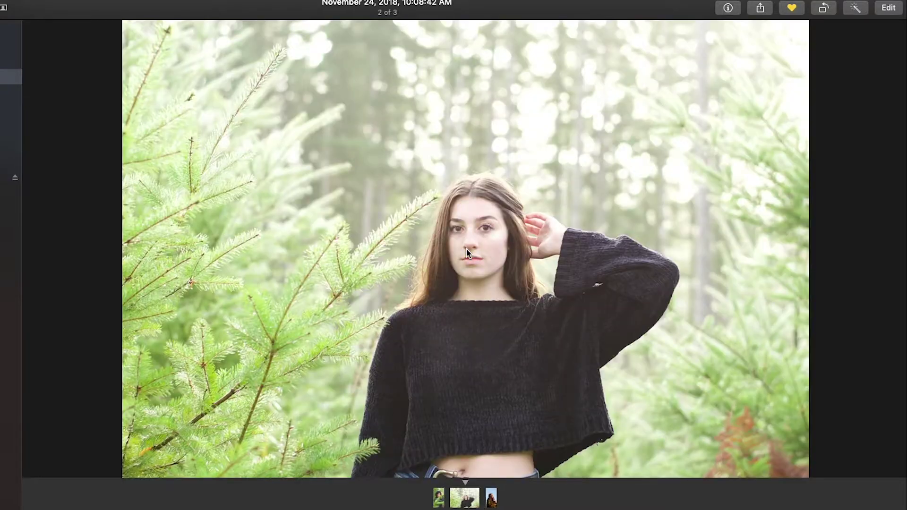
key("Right")
key("Left")
key("Left")
key("Right")
key("Left")
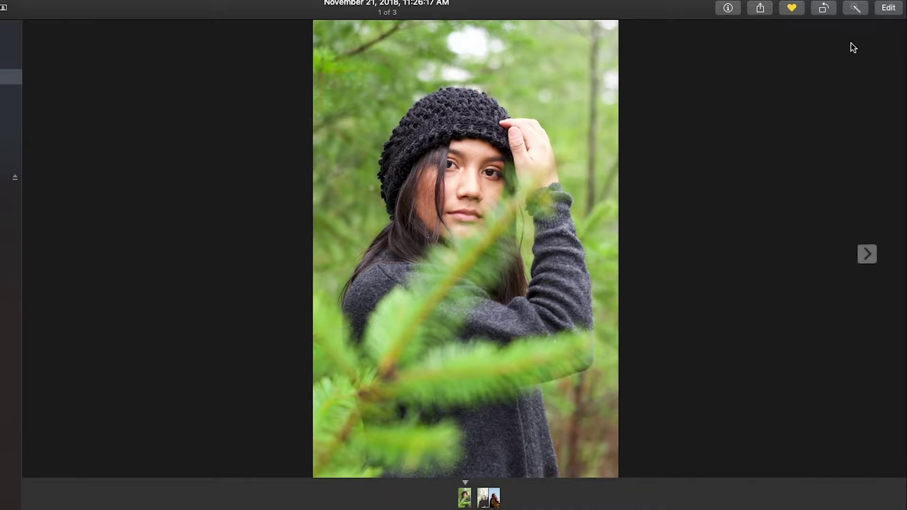
- Enter edit mode and turn on Black & White for the knit-hat portrait, intensity 0.50
left_click(890, 9)
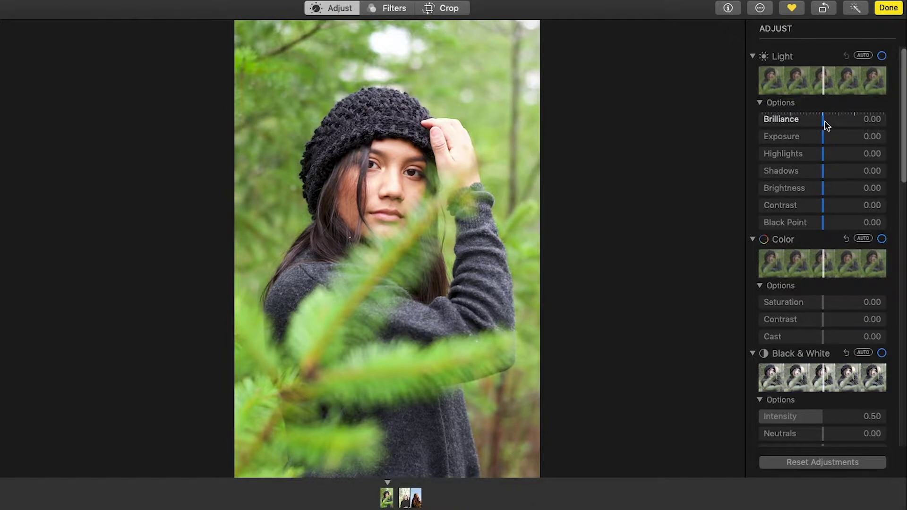
scroll(830, 138, "down", 1)
scroll(833, 137, "up", 1)
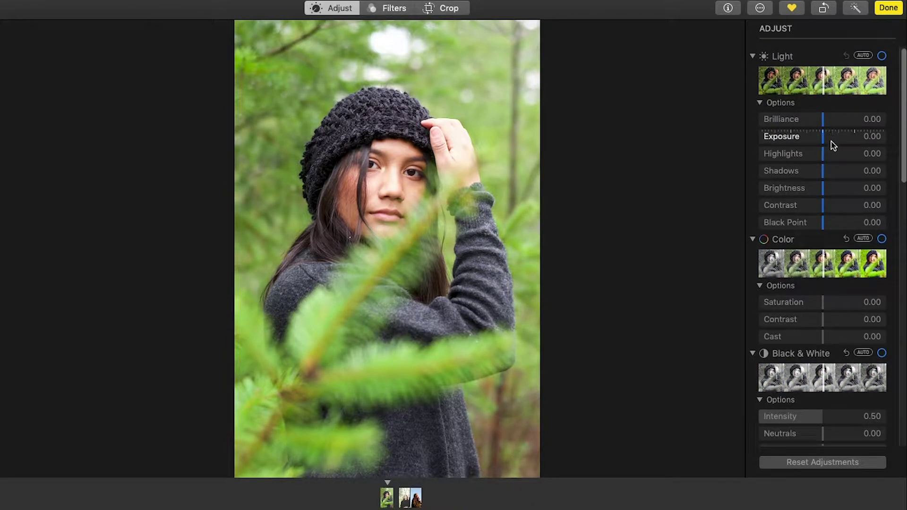
scroll(851, 159, "down", 5)
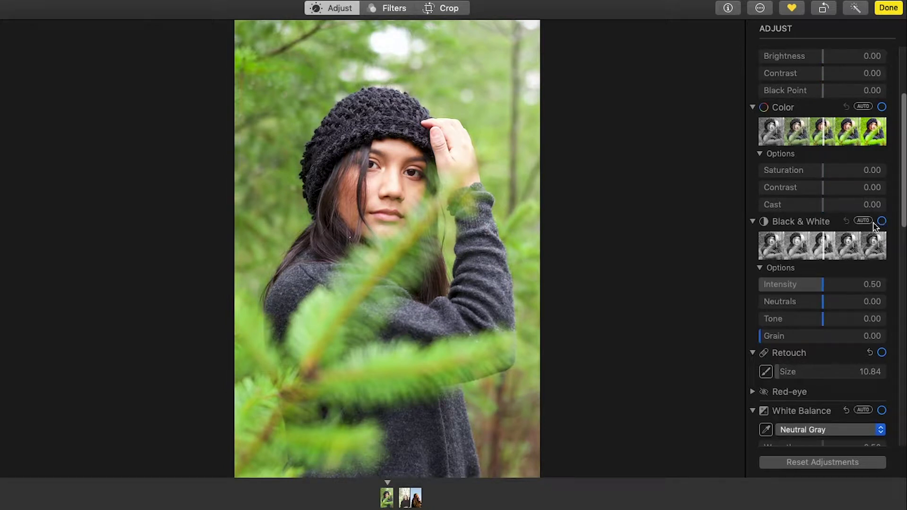
left_click(882, 221)
scroll(827, 180, "up", 5)
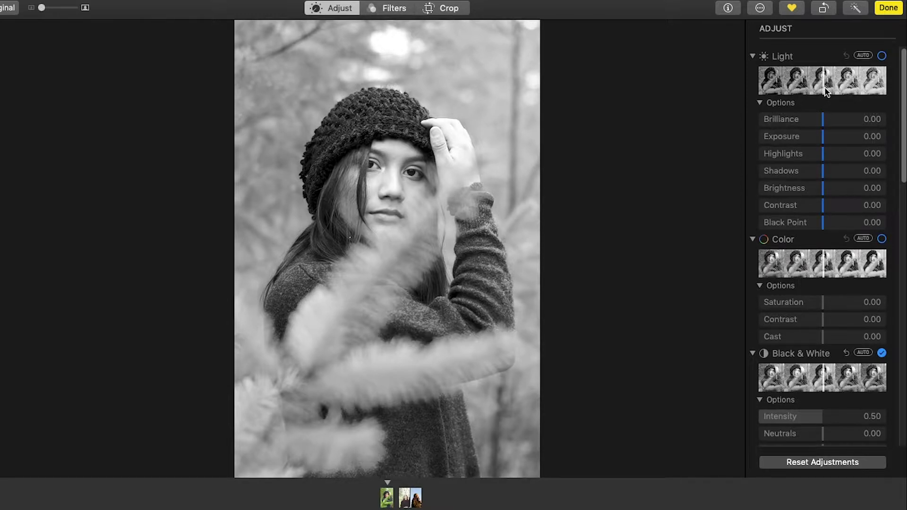
- Set Light to Brilliance -0.08, Exposure -0.15, Highlights -0.35, Shadows 0.22, Brightness -0.08, Contrast 0.11, Black Point 0.16
left_click_drag(824, 124, 835, 227)
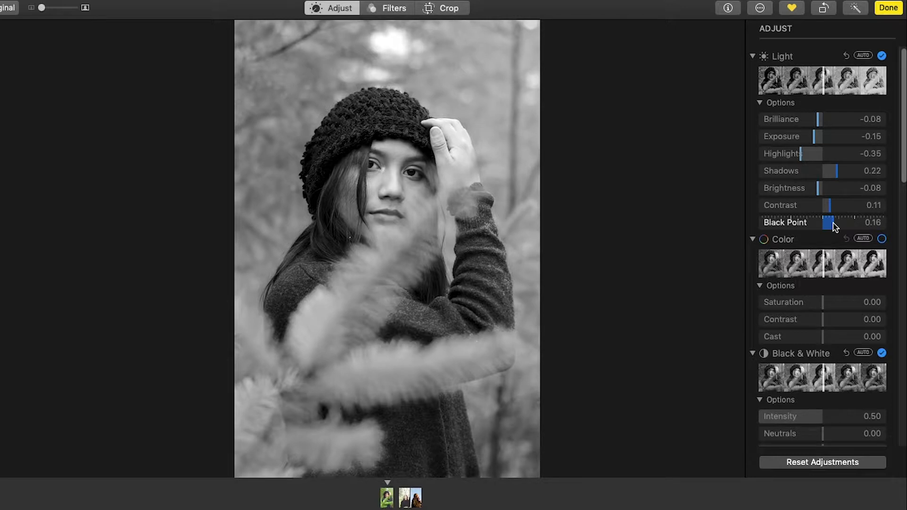
- Scroll down to Curves in the Adjust panel and switch the adjustment on
scroll(835, 228, "down", 3)
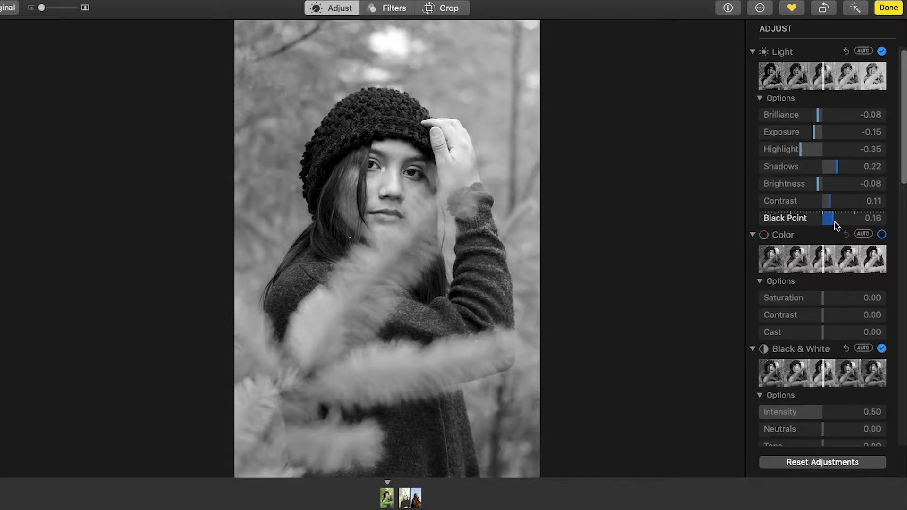
scroll(835, 228, "down", 3)
scroll(830, 229, "up", 6)
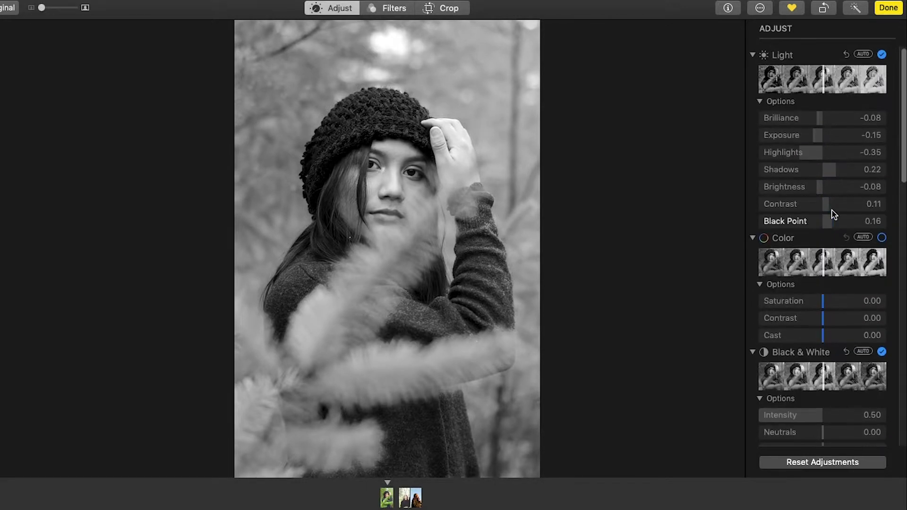
scroll(832, 213, "down", 10)
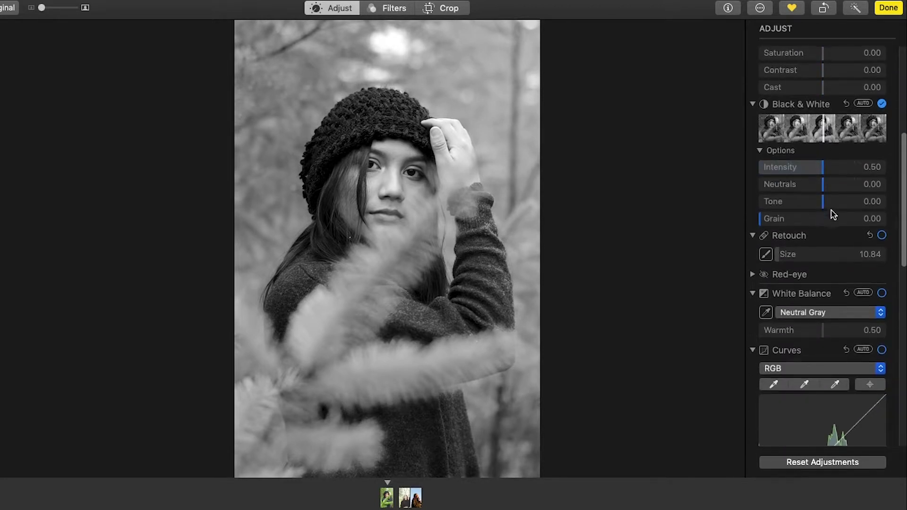
scroll(833, 214, "down", 4)
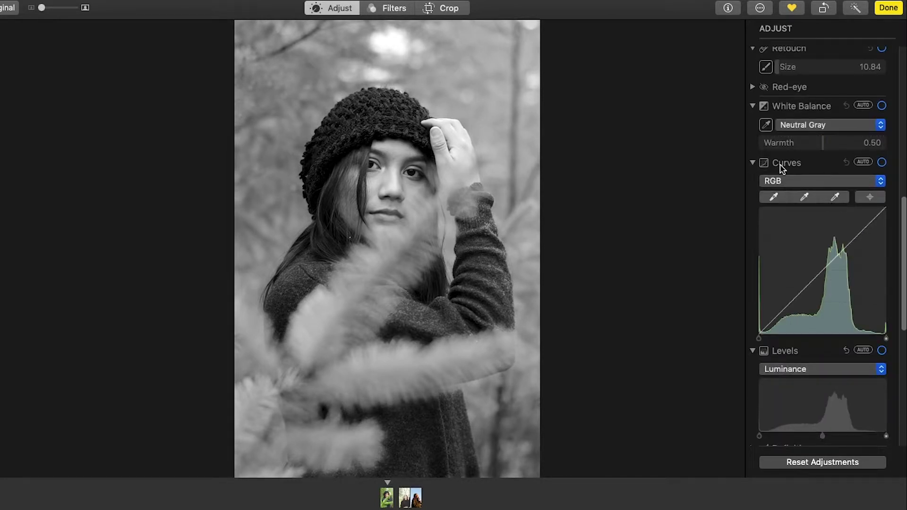
left_click(759, 338)
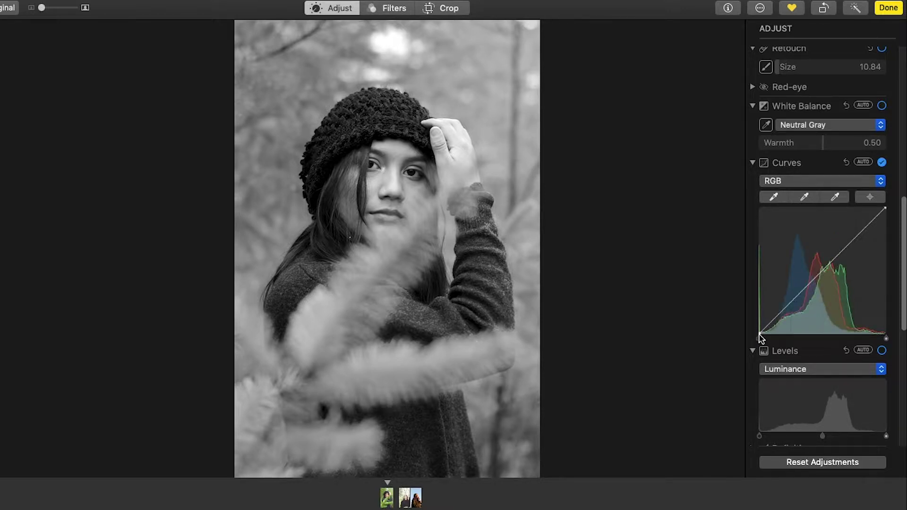
- Shape the RGB curve: lower the white point slightly, darken shadows, brighten upper tones
left_click_drag(761, 332, 759, 326)
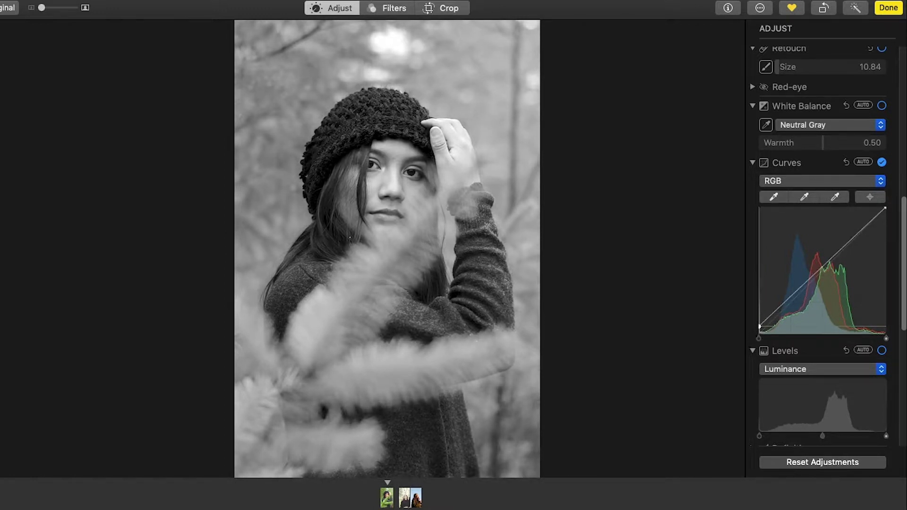
left_click_drag(759, 326, 759, 327)
left_click_drag(884, 209, 885, 214)
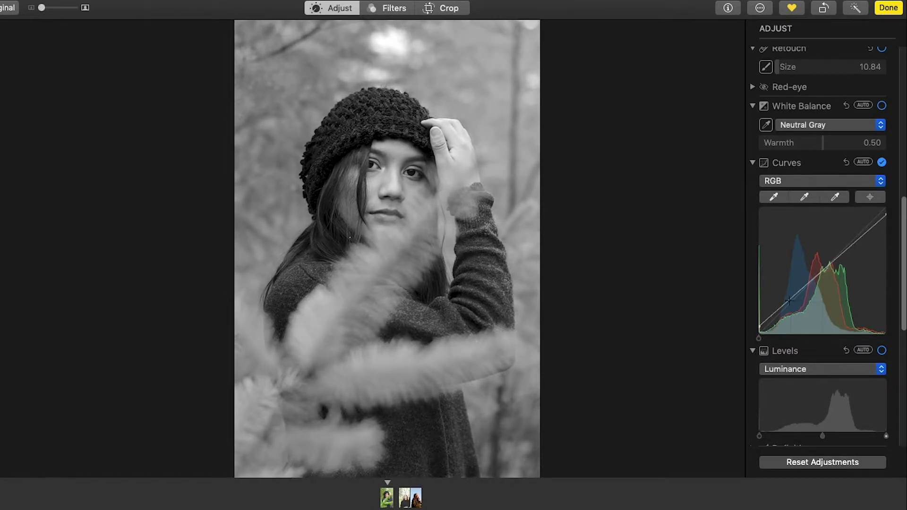
left_click_drag(789, 301, 794, 305)
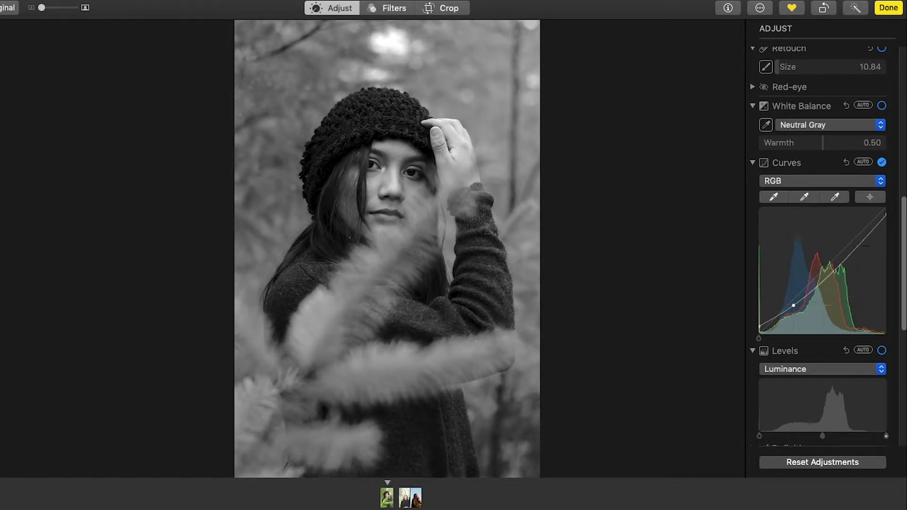
left_click_drag(870, 234, 870, 228)
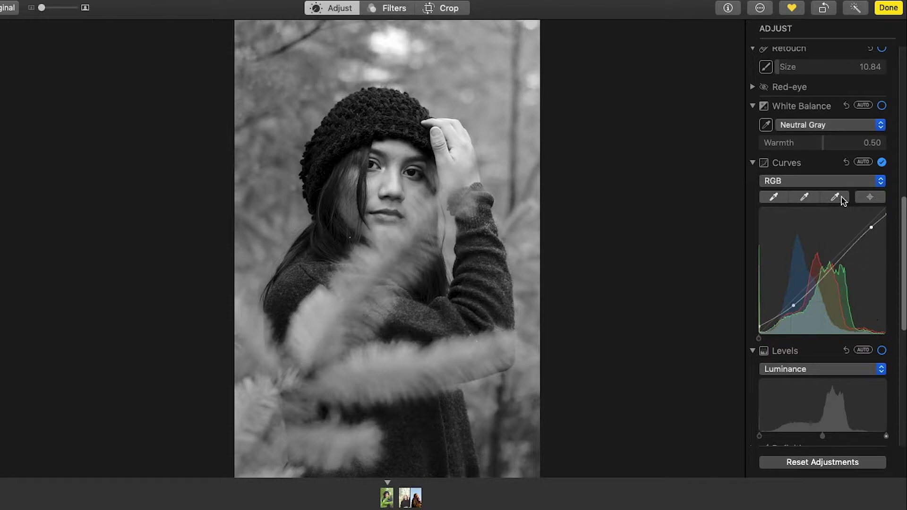
- Switch off Black & White to restore colour, then compare against the original with M
scroll(845, 184, "up", 15)
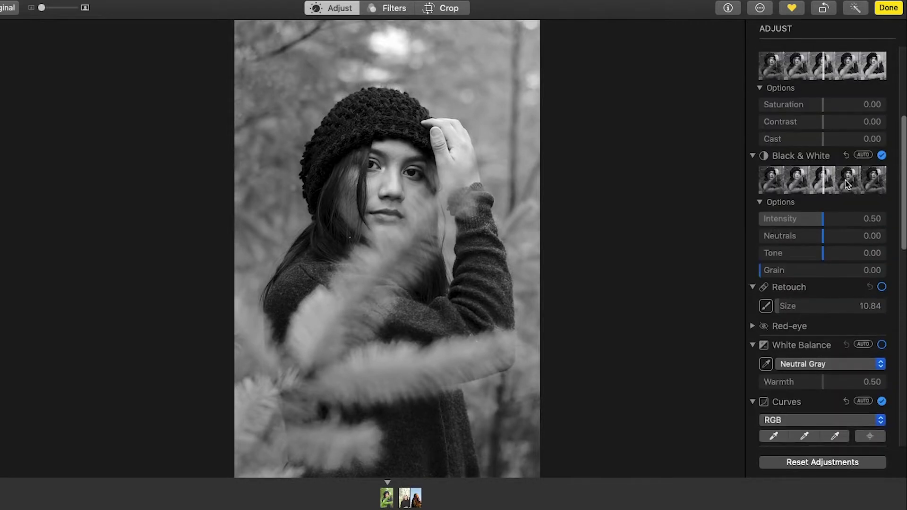
scroll(846, 189, "up", 3)
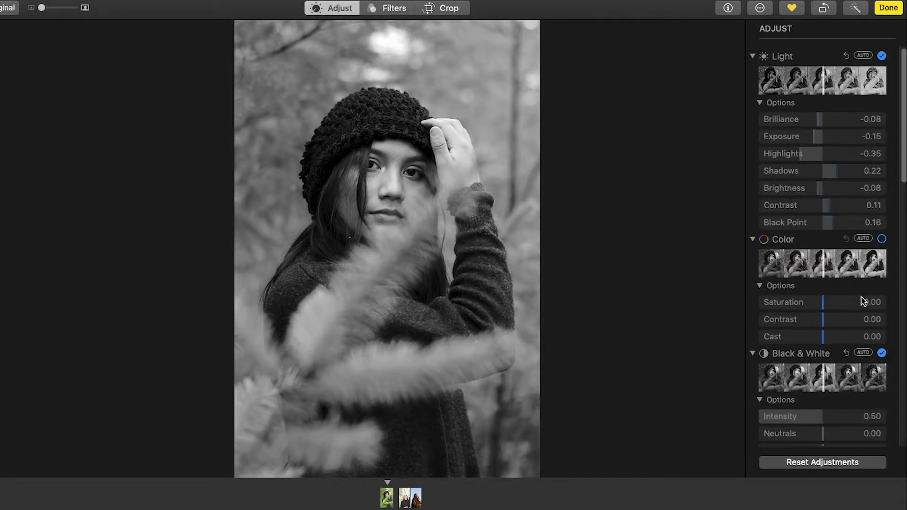
left_click(882, 354)
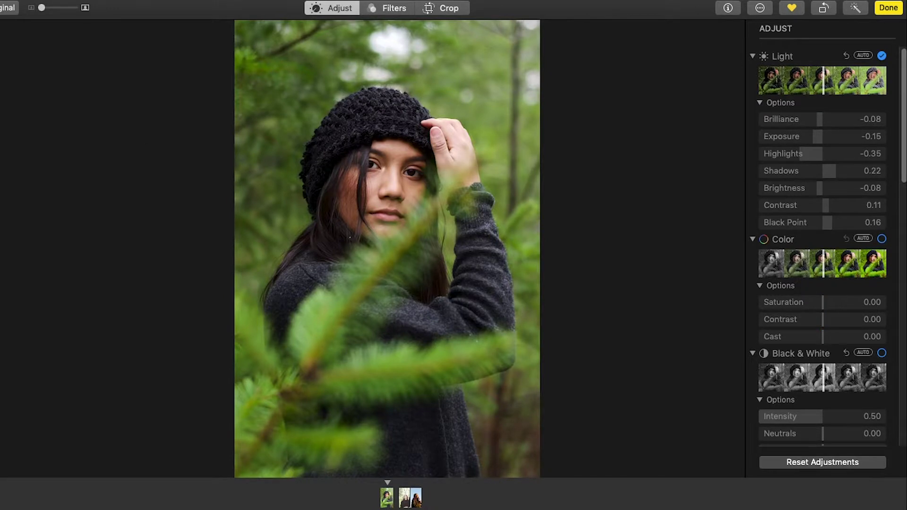
key("m")
key("m")
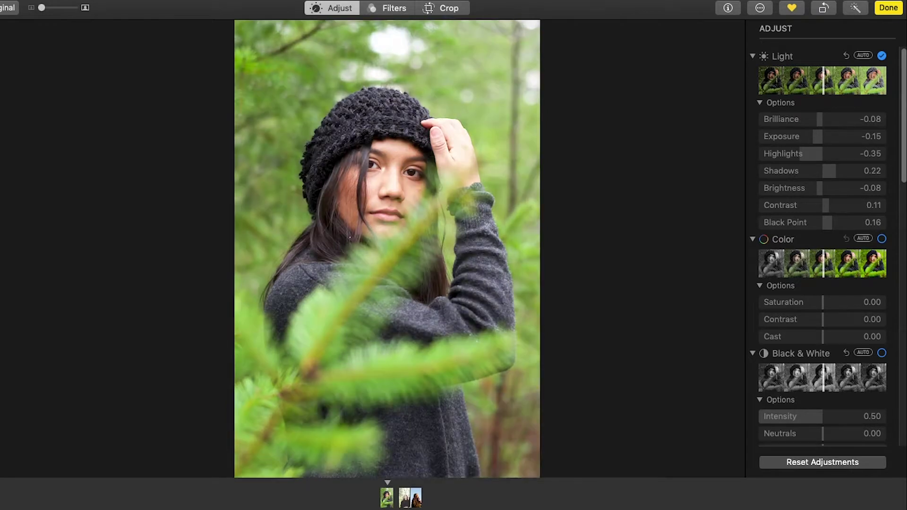
- Mute the colours with Saturation -0.16 and raise colour Contrast to 0.08
scroll(800, 286, "down", 2)
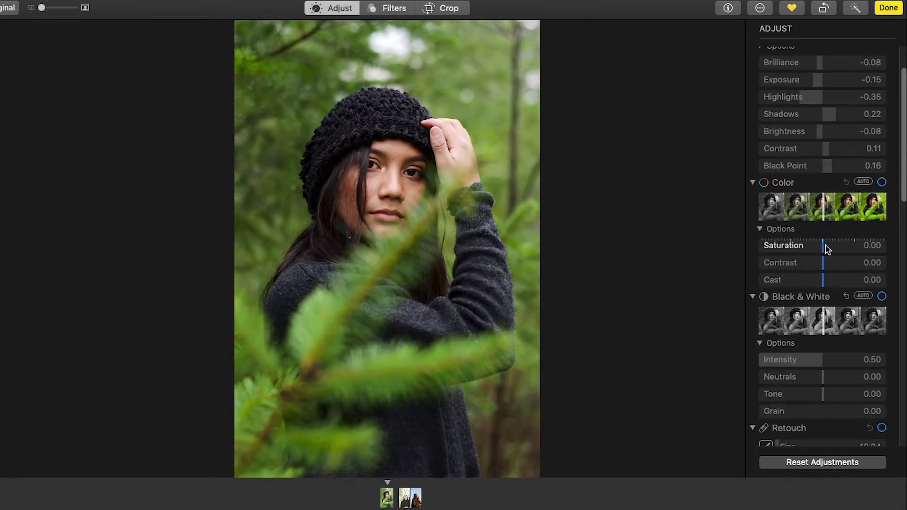
left_click_drag(822, 251, 814, 252)
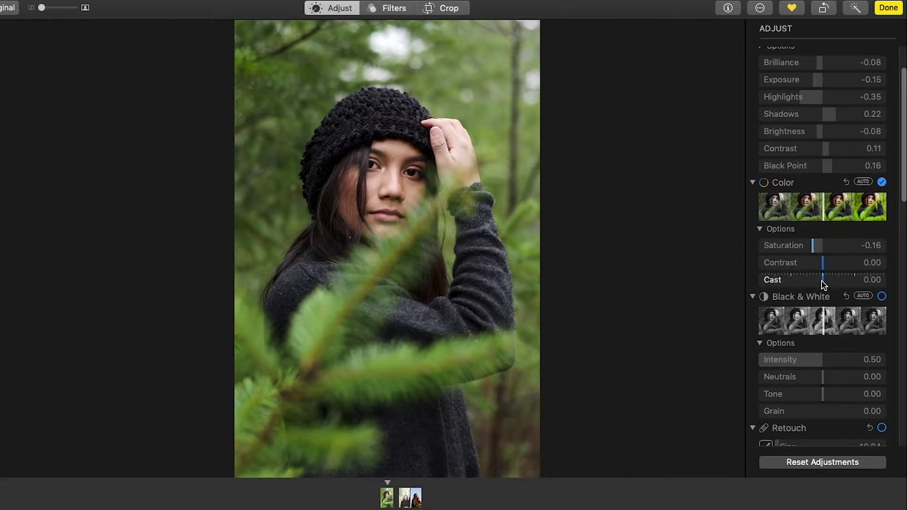
scroll(824, 284, "down", 2)
left_click_drag(825, 237, 831, 240)
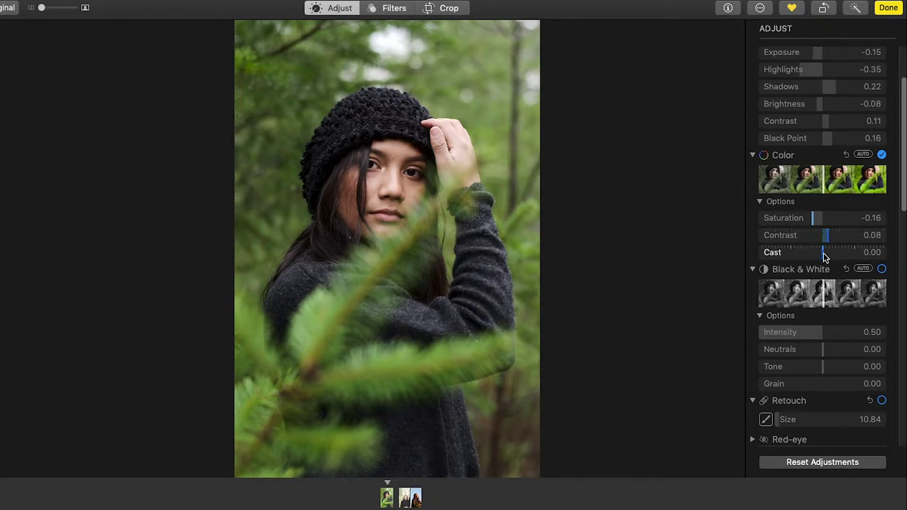
- Enable White Balance (Neutral Gray) and nudge Warmth to 0.53
scroll(824, 256, "down", 6)
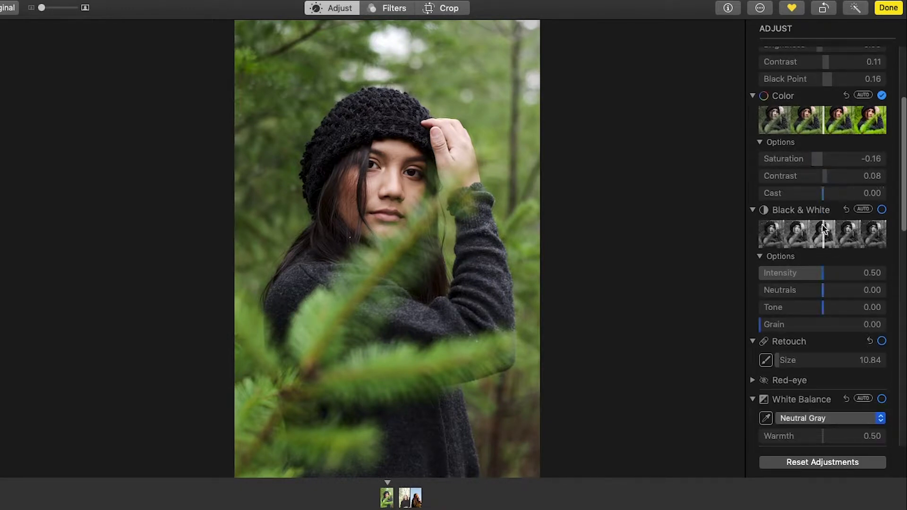
scroll(821, 229, "down", 10)
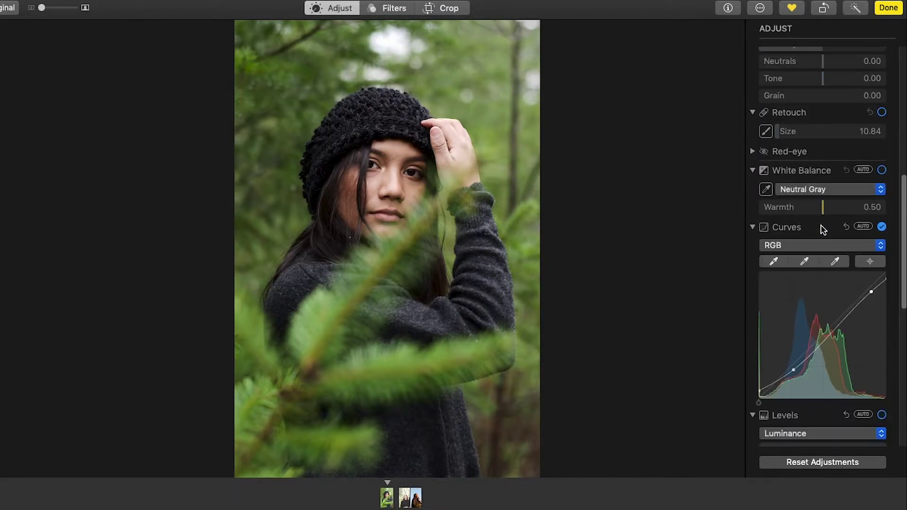
left_click_drag(823, 212, 828, 218)
- Switch the Curves channel from RGB to Red
scroll(820, 229, "down", 3)
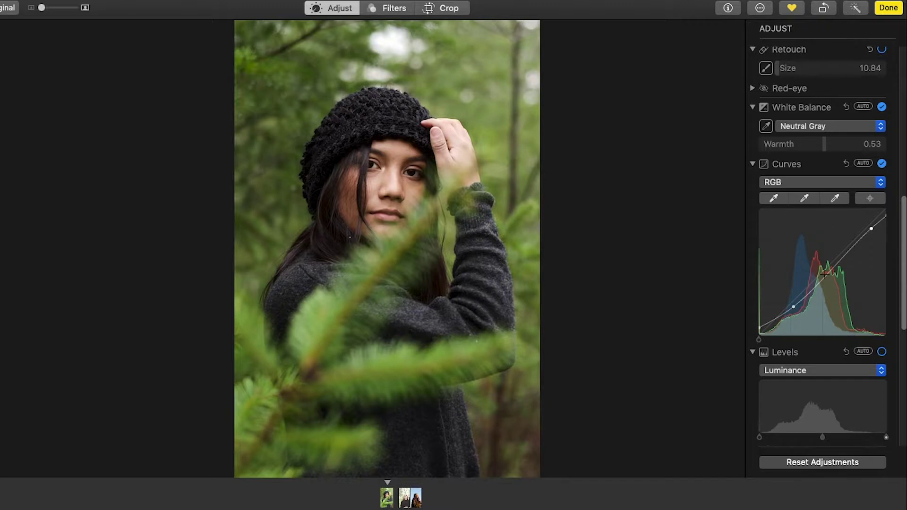
scroll(826, 273, "down", 6)
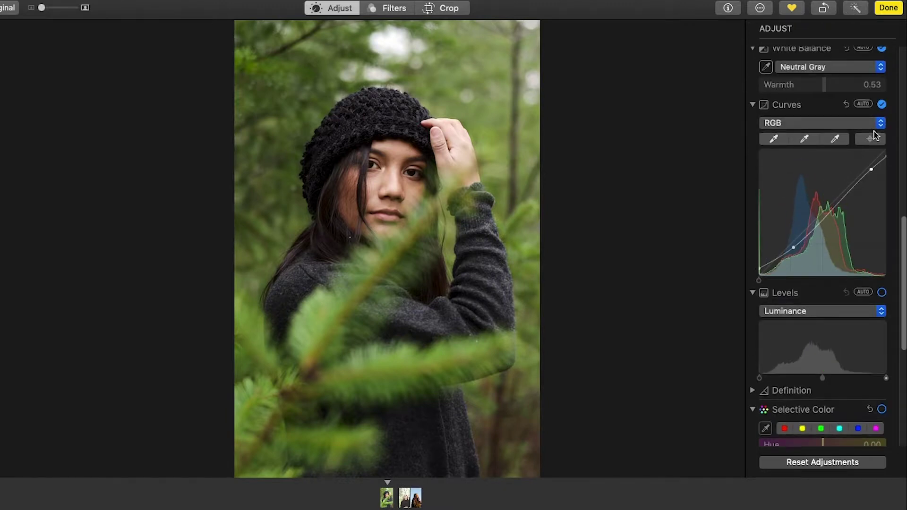
left_click(881, 124)
left_click(812, 143)
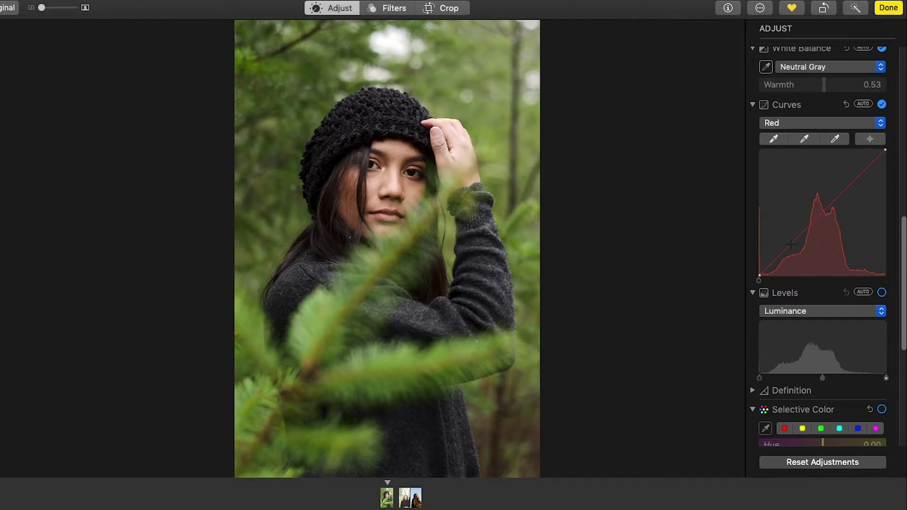
- Add a low and a high point to the red curve and fine-tune the upper point
left_click(792, 244)
left_click(855, 180)
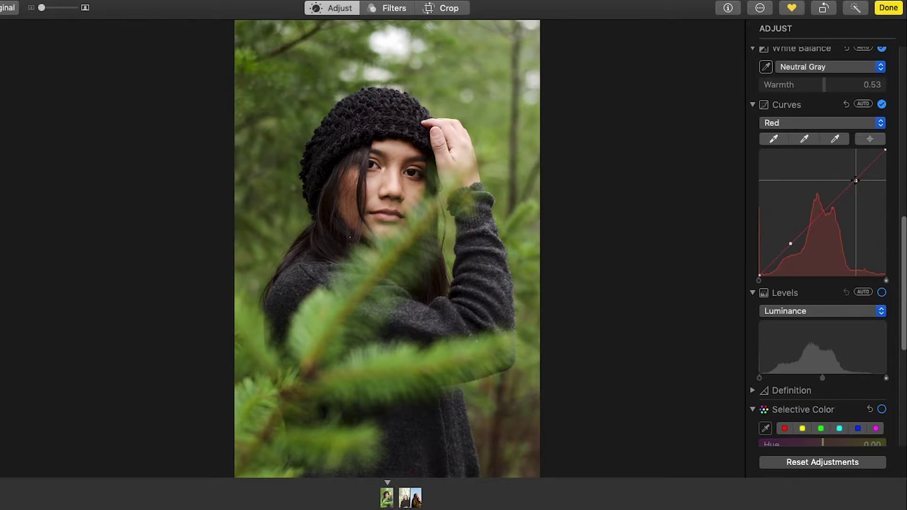
right_click(855, 180)
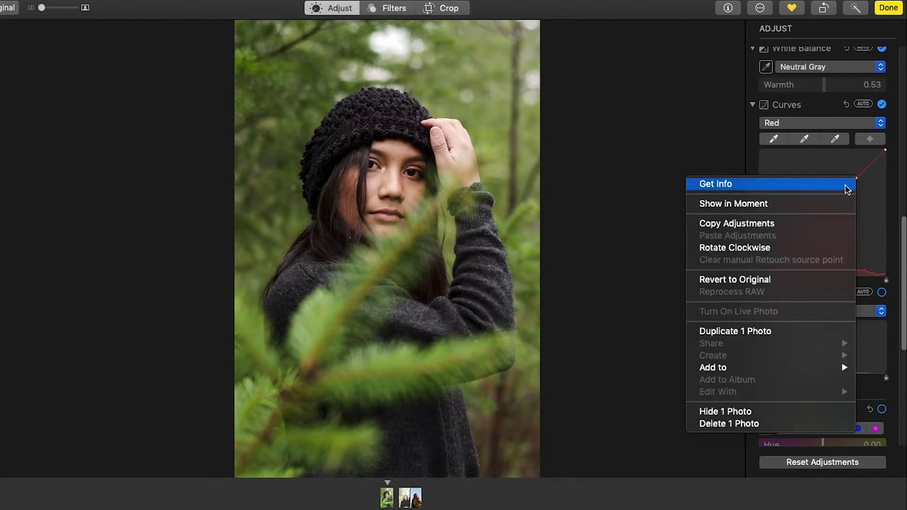
left_click(731, 153)
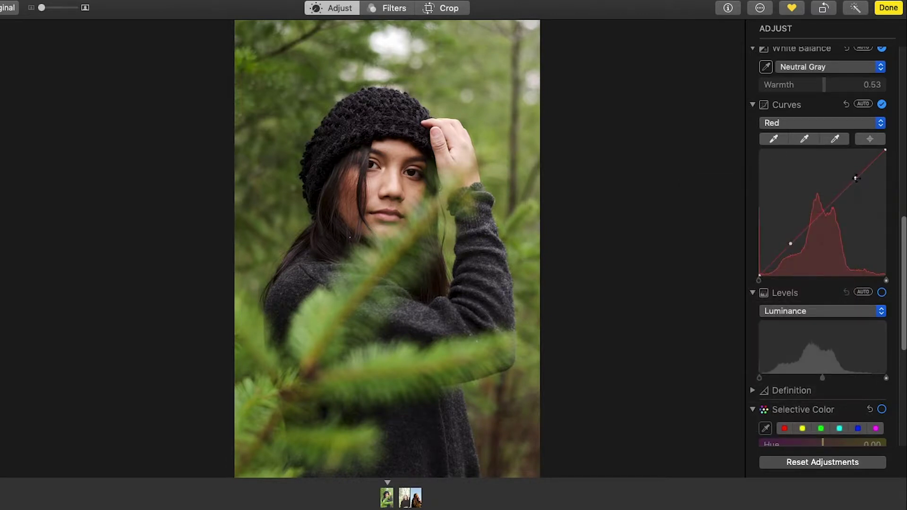
left_click_drag(856, 179, 855, 180)
left_click_drag(855, 180, 856, 179)
- Scroll to Selective Color and step through its colour range swatches
scroll(850, 384, "down", 10)
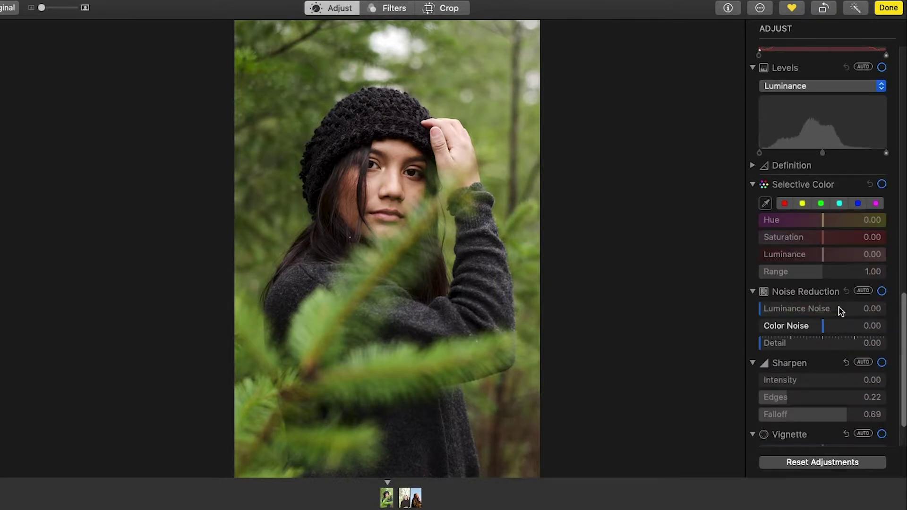
scroll(872, 297, "down", 3)
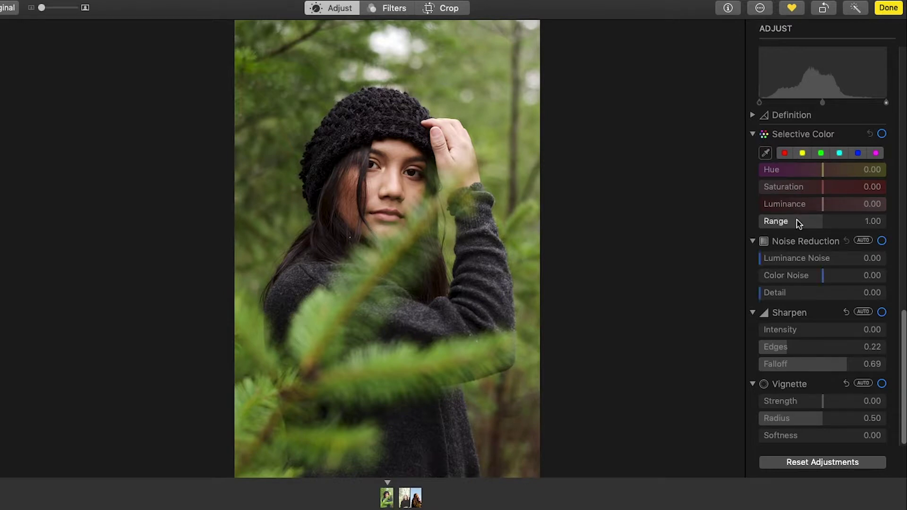
left_click(801, 153)
left_click(785, 154)
left_click(807, 154)
left_click(822, 154)
left_click(844, 155)
left_click(858, 154)
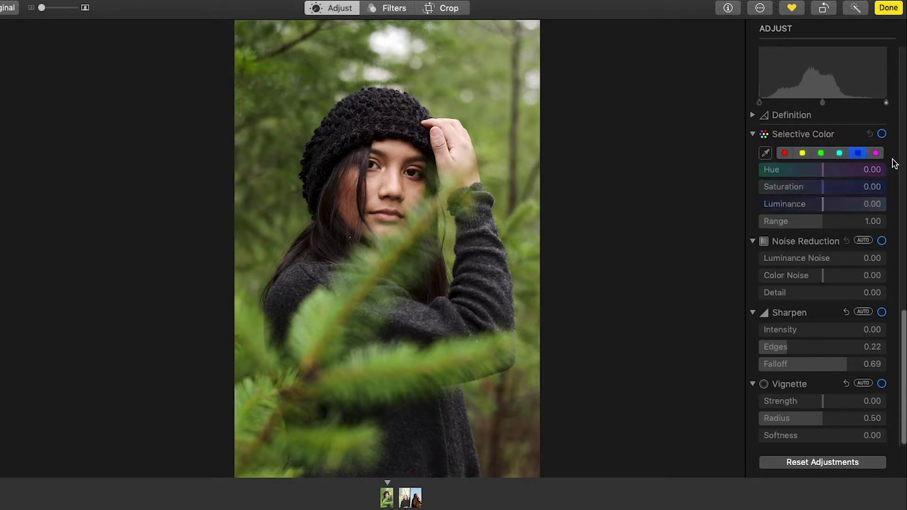
left_click(876, 153)
left_click(786, 154)
- Select the green range and set Hue 8.66, Saturation -69.68, Luminance 28.60
left_click(803, 153)
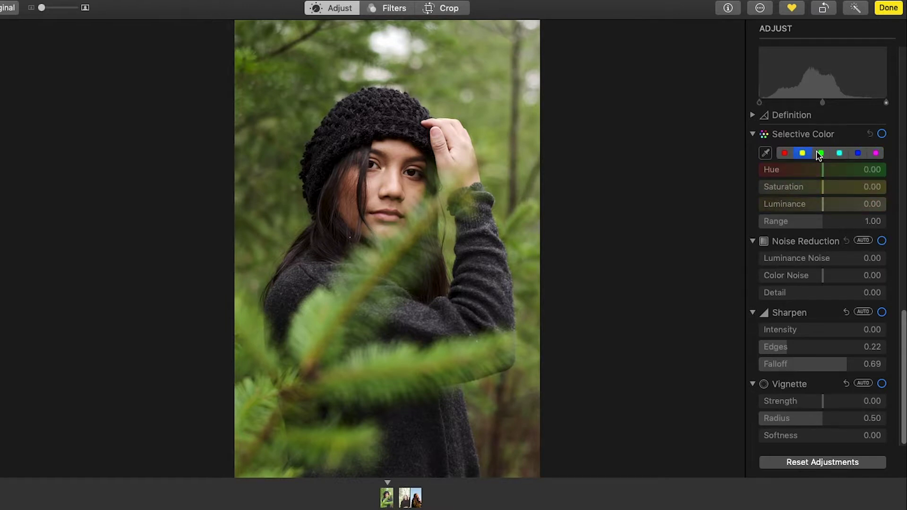
left_click(821, 154)
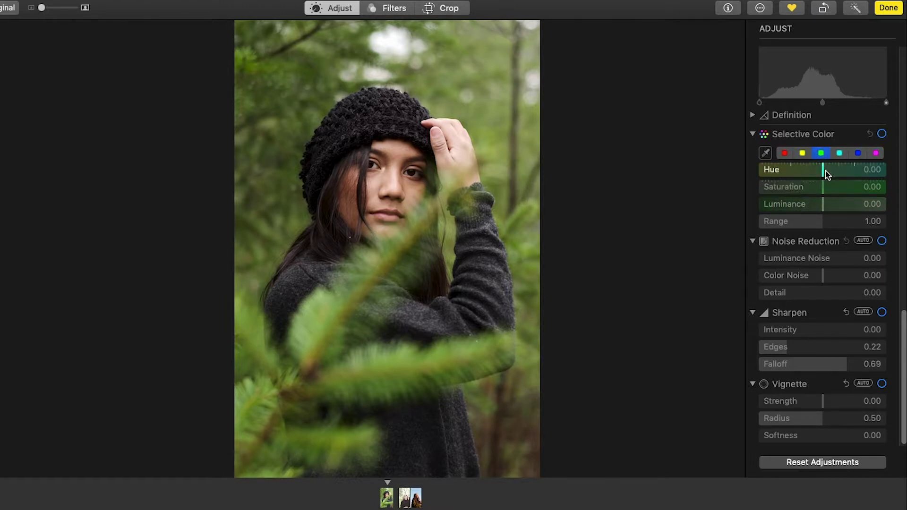
mouse_move(826, 173)
left_mouse_down()
mouse_move(897, 171)
mouse_move(769, 173)
mouse_move(832, 179)
left_mouse_up()
left_click_drag(820, 191, 849, 209)
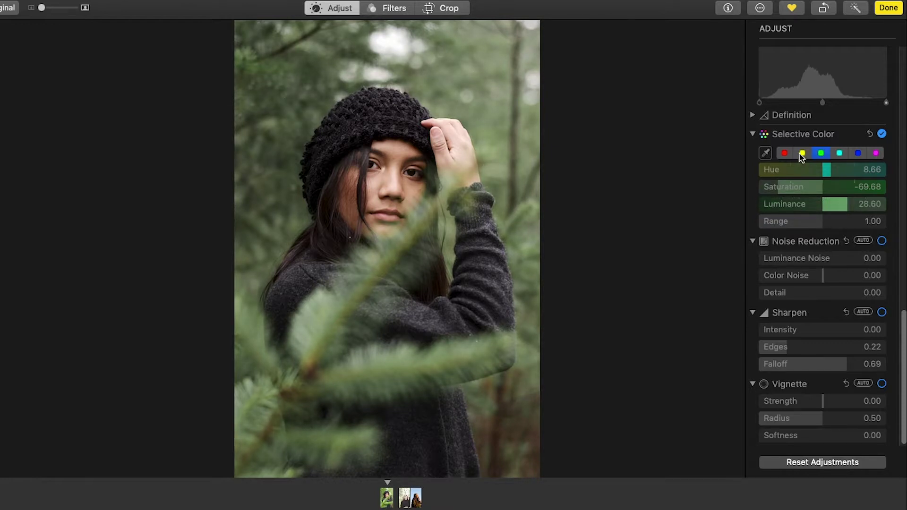
- Adjust yellows (Hue -5.94, Sat -12.78, Lum 14.77), then reds (Hue -2.10, Sat 27.88, Lum -9.16)
left_click(803, 154)
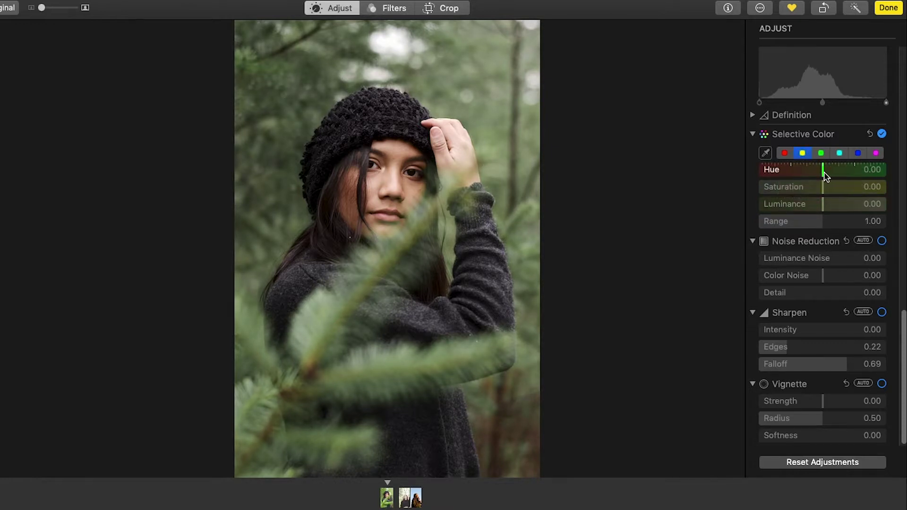
left_click_drag(822, 171, 836, 209)
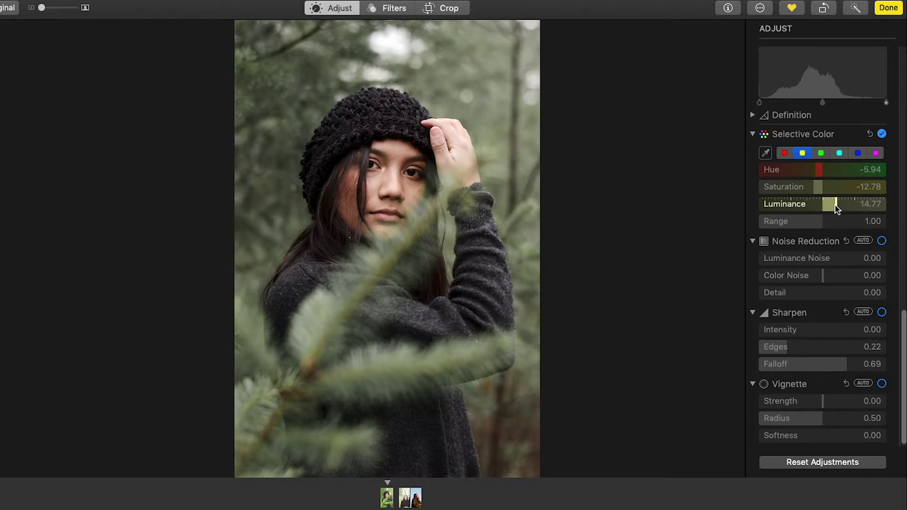
left_click(784, 153)
mouse_move(822, 172)
left_mouse_down()
mouse_move(792, 170)
mouse_move(825, 175)
left_mouse_up()
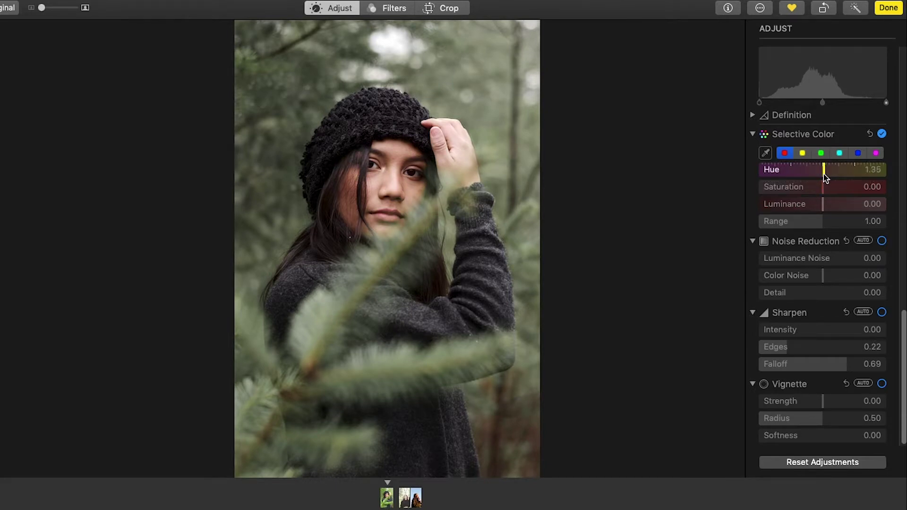
left_click_drag(824, 174, 822, 178)
left_click_drag(822, 191, 839, 191)
mouse_move(825, 207)
left_mouse_down()
mouse_move(832, 206)
mouse_move(816, 210)
left_mouse_up()
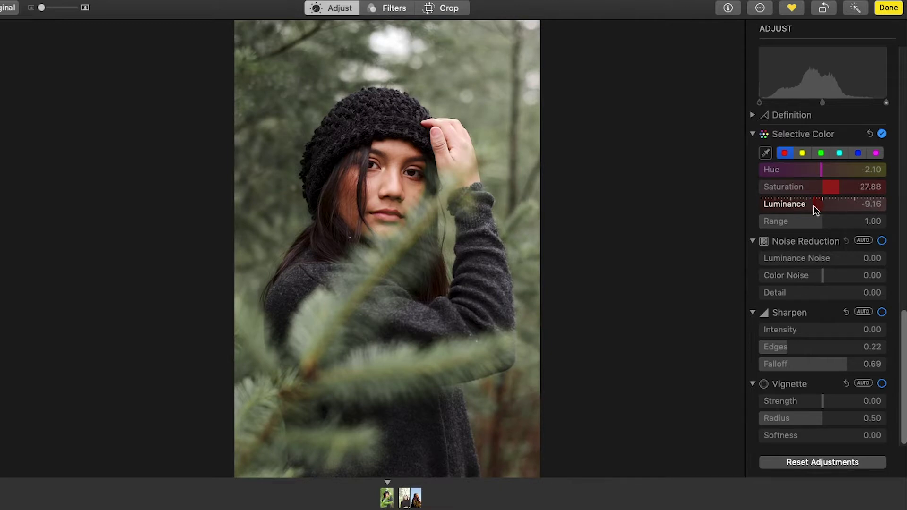
scroll(822, 226, "up", 10)
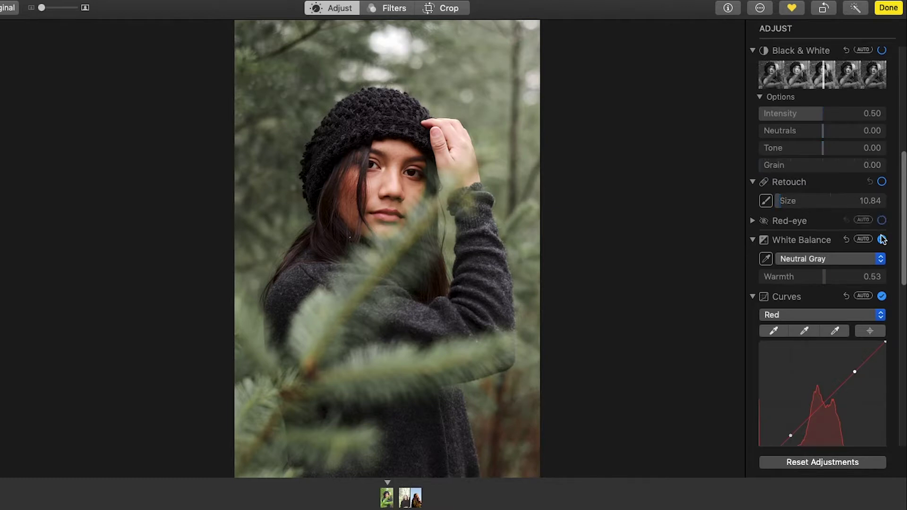
scroll(872, 244, "up", 10)
scroll(860, 255, "up", 1)
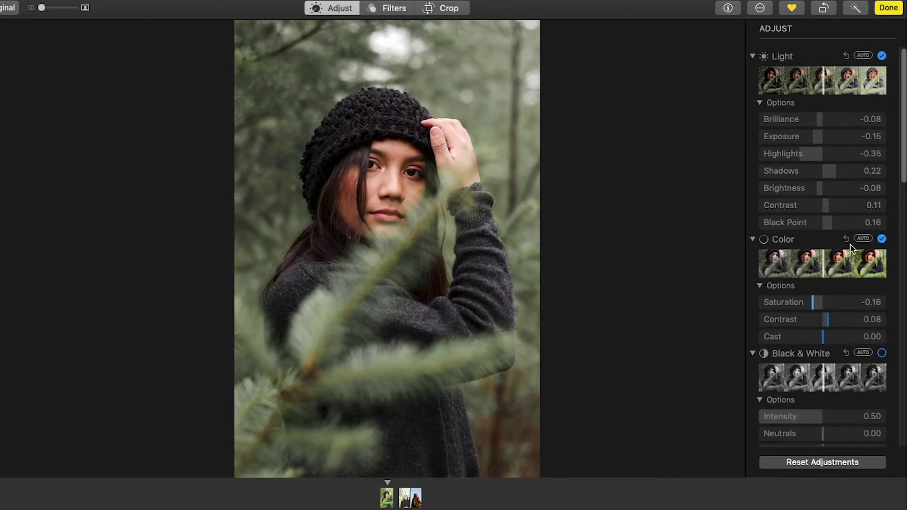
scroll(851, 247, "down", 15)
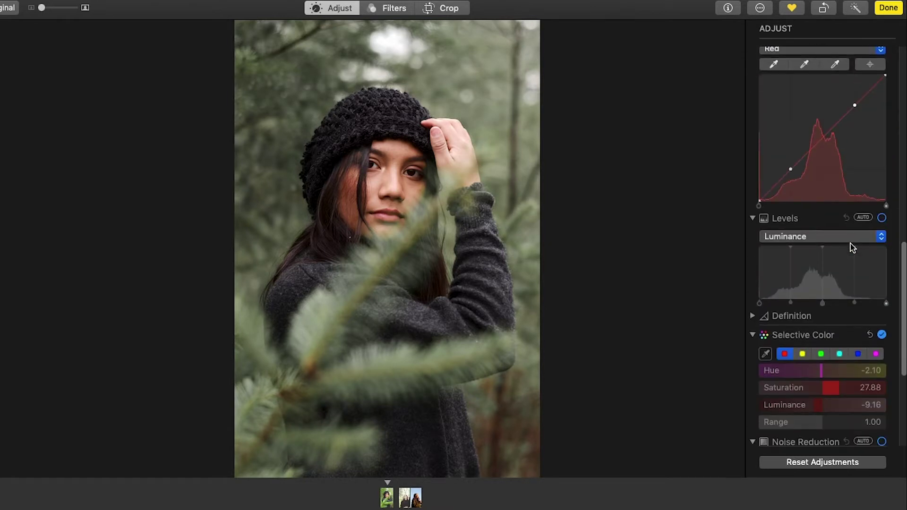
scroll(850, 247, "down", 8)
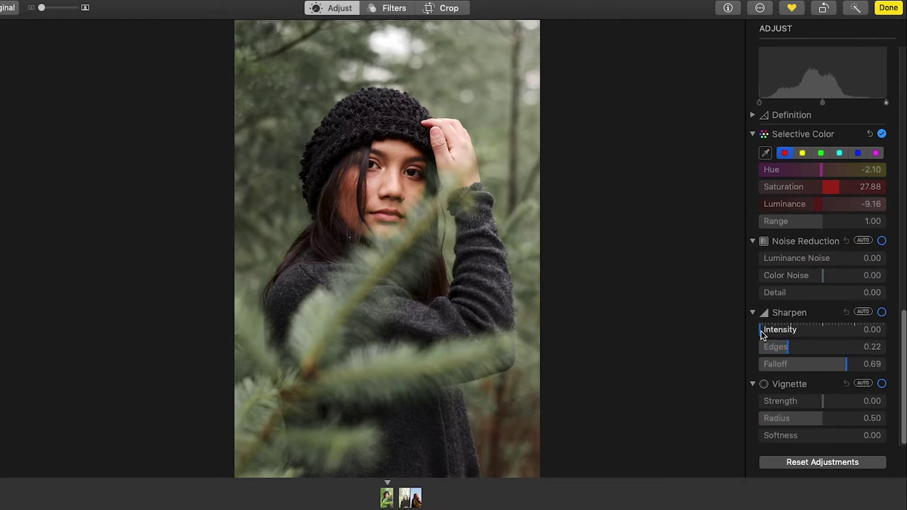
scroll(827, 257, "up", 2)
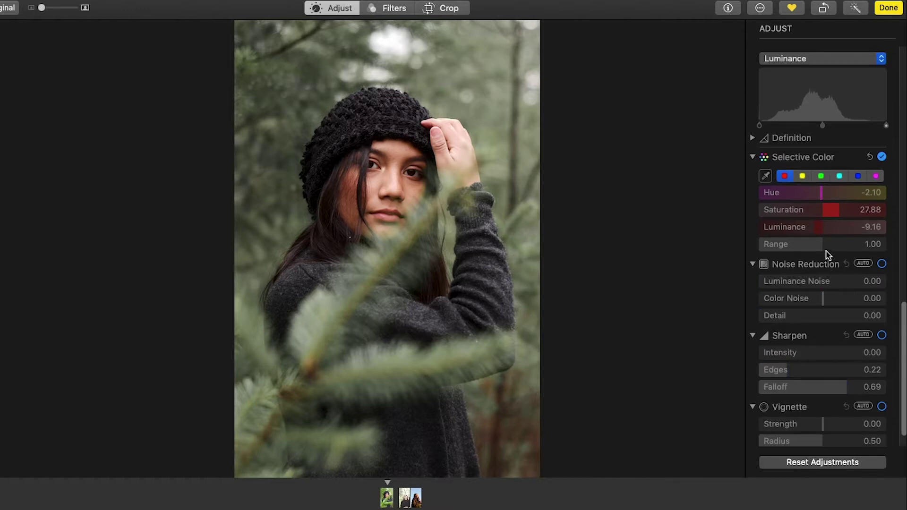
scroll(828, 256, "up", 12)
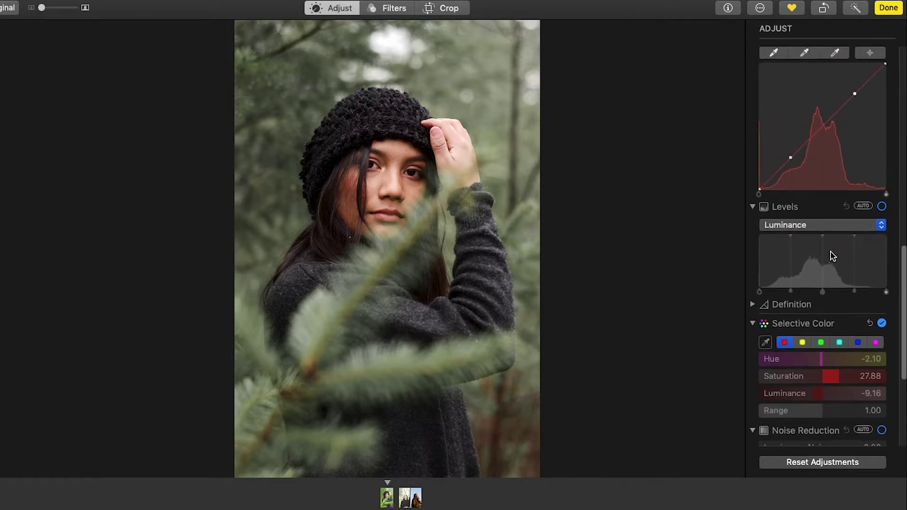
scroll(832, 256, "up", 8)
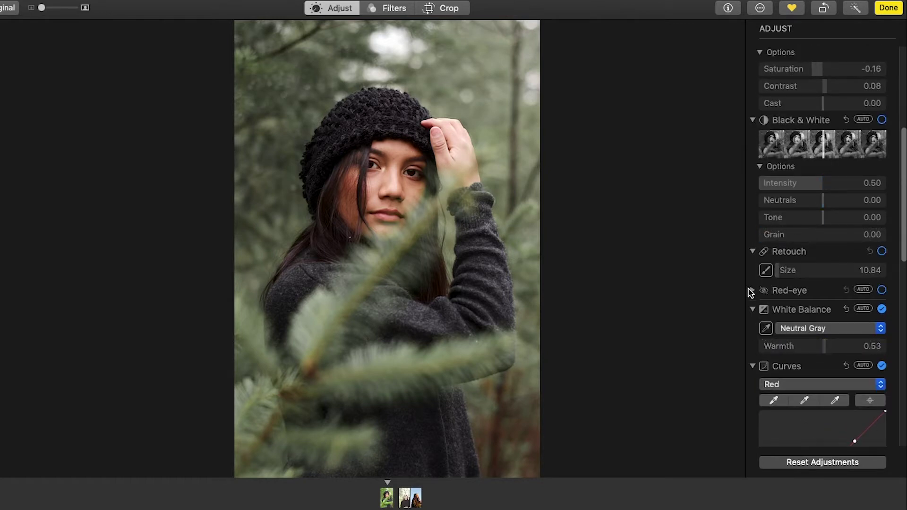
scroll(798, 266, "up", 4)
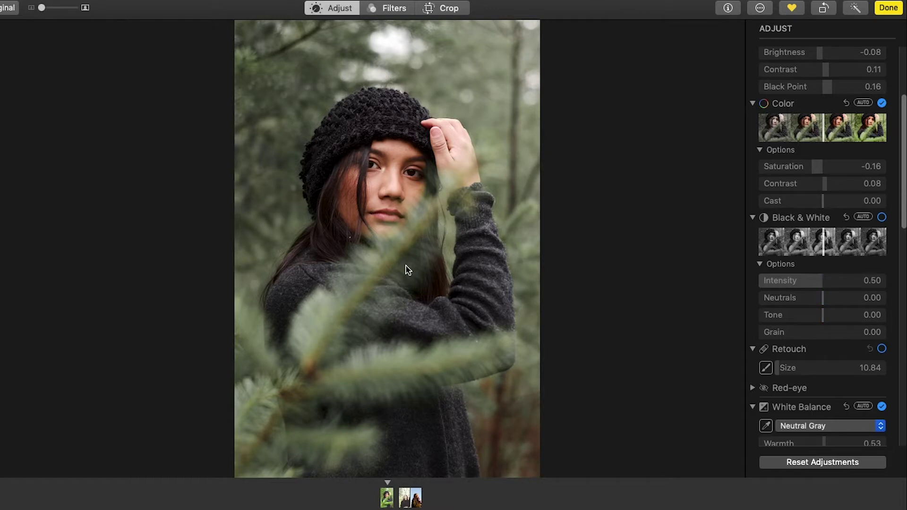
left_click(888, 8)
- Finish the first portrait and open the pine-forest portrait for editing
key("Right")
key("Left")
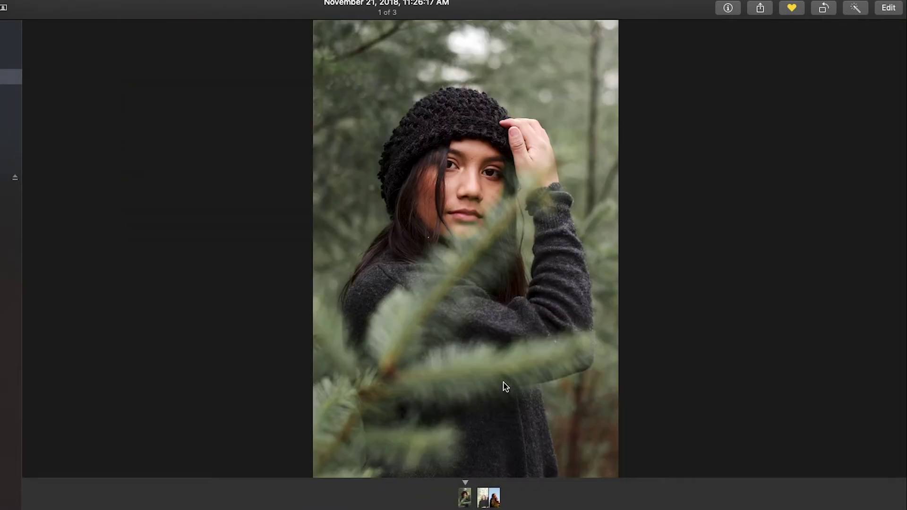
left_click(888, 8)
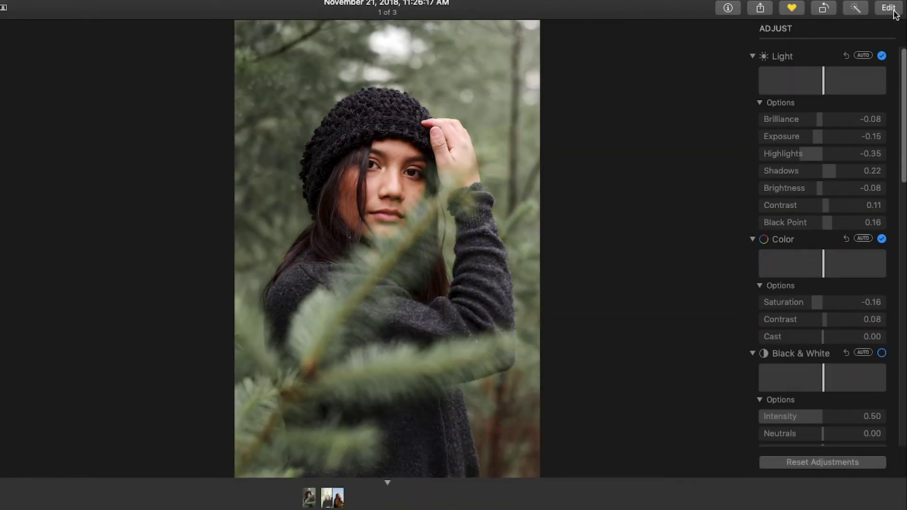
left_click(888, 8)
key("Right")
left_click(888, 8)
- Preview in black and white, lower brilliance and exposure, and fine-tune highlights, shadows, brightness and contrast
left_click(882, 353)
left_click_drag(822, 119, 828, 206)
left_click_drag(822, 222, 835, 226)
- On the RGB tone curve, lift the black point for a faded look and add an upper point
scroll(822, 236, "down", 10)
left_click(822, 209)
left_click(780, 257)
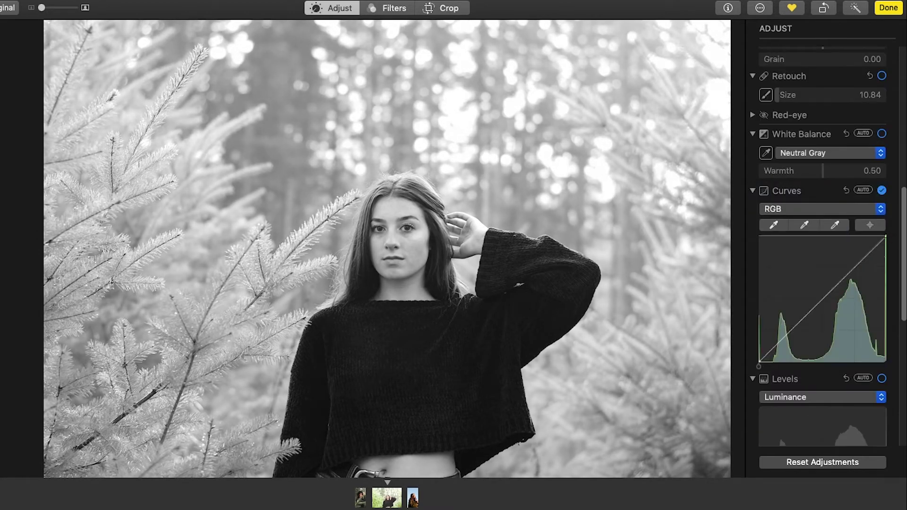
left_click_drag(886, 238, 886, 243)
left_click(792, 329)
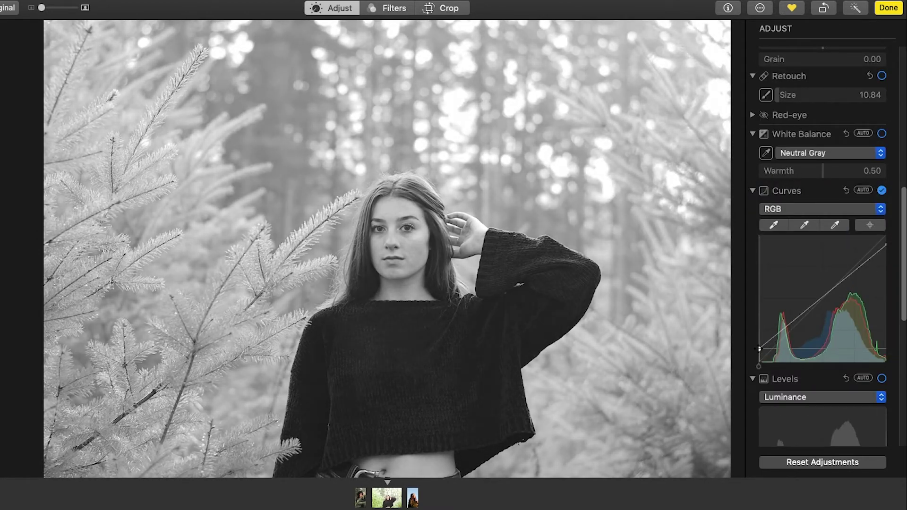
left_click_drag(759, 362, 759, 353)
left_click(866, 263)
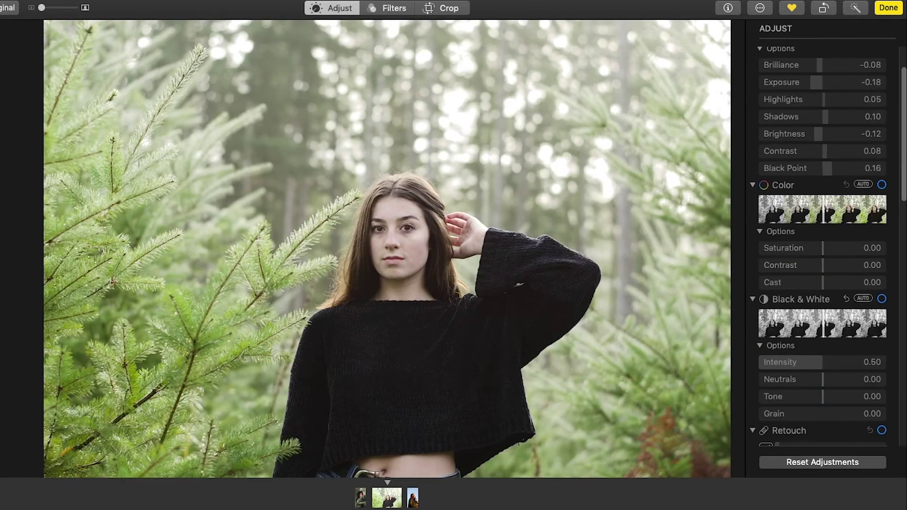
- In Selective Color, make greens pale, shift yellow hue to -17.67, and boost red saturation to 22.95
scroll(830, 269, "down", 3)
scroll(814, 241, "up", 3)
scroll(822, 246, "down", 15)
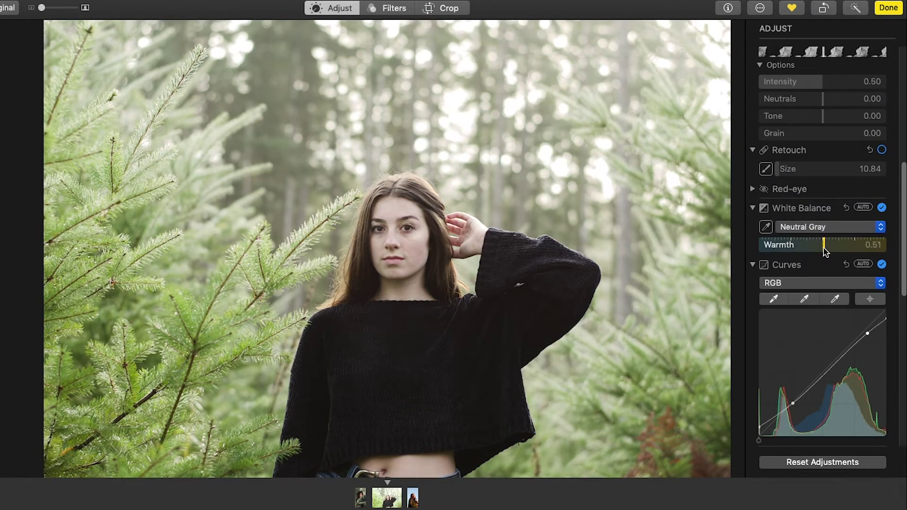
left_click(821, 155)
left_click_drag(822, 171, 775, 189)
left_click_drag(822, 206, 846, 206)
left_click(802, 155)
left_click_drag(822, 171, 836, 189)
left_click(858, 155)
left_click(784, 155)
left_click_drag(823, 171, 821, 174)
- Crop the forest portrait to 5:7, reposition the photo and top edge, and apply
scroll(763, 395, "up", 5)
key("c")
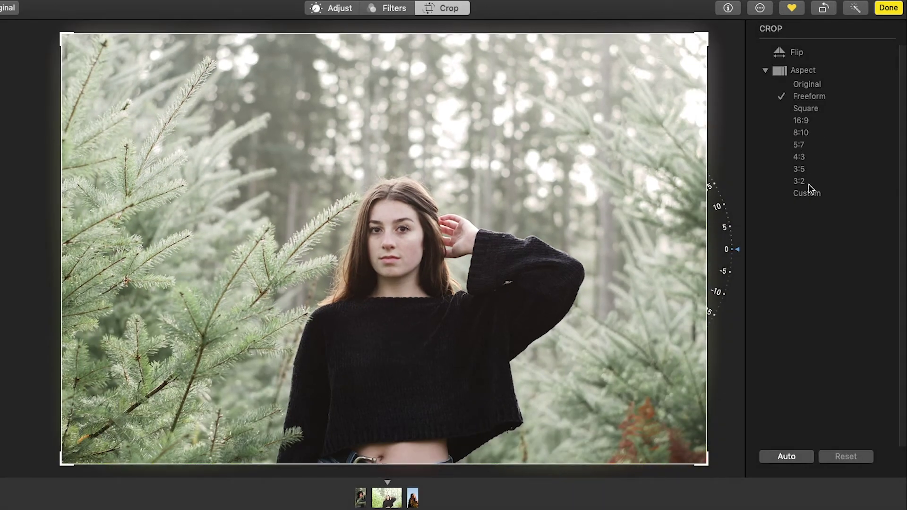
left_click(798, 145)
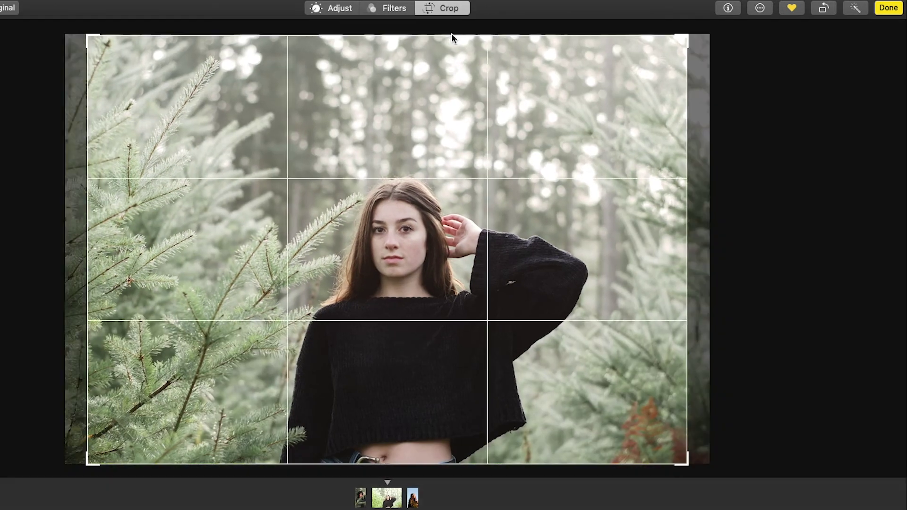
left_click_drag(452, 36, 407, 126)
left_click_drag(386, 38, 392, 61)
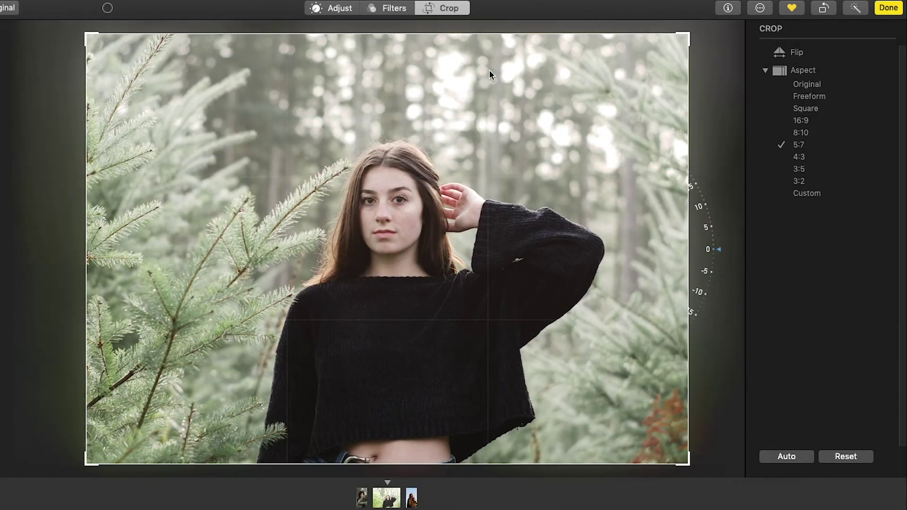
key("Return")
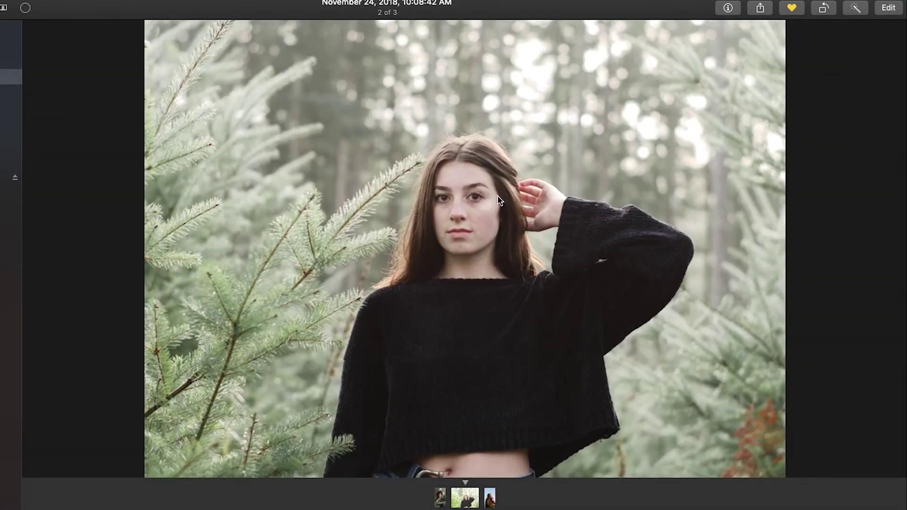
- Open the purple-haired sky portrait, preview it in black and white, and adjust the Light sliders
key("Return")
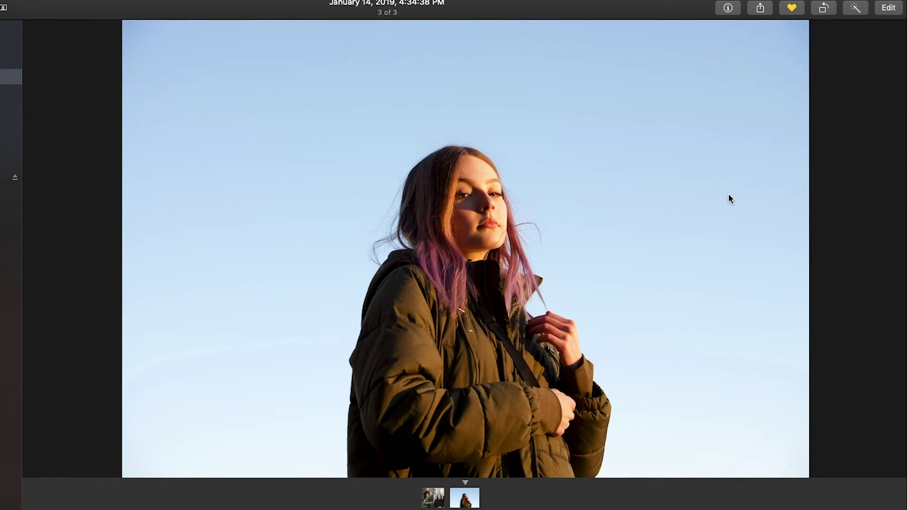
key("Return")
scroll(900, 165, "down", 5)
left_click(881, 188)
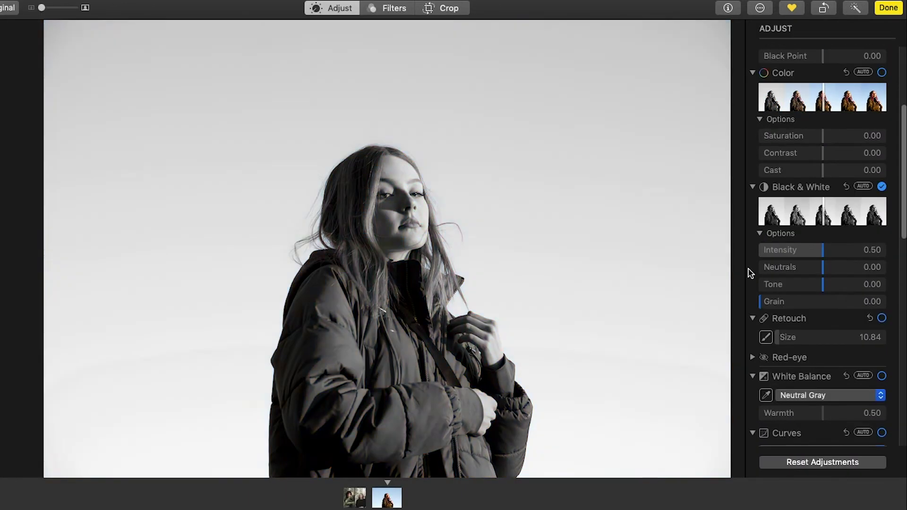
scroll(822, 151, "up", 5)
left_click_drag(823, 137, 840, 171)
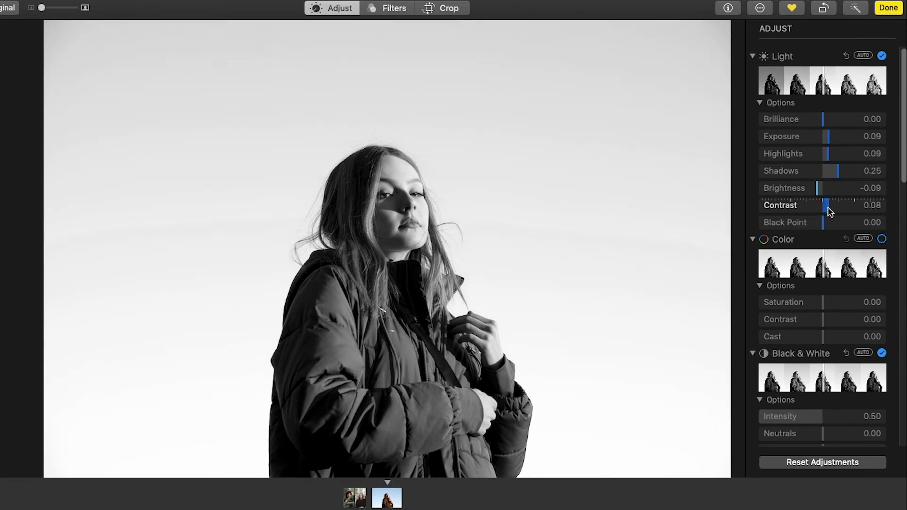
- Add RGB curve points, pulling the upper curve down for a faded tone, and restore colour
scroll(825, 191, "down", 10)
left_click(792, 313)
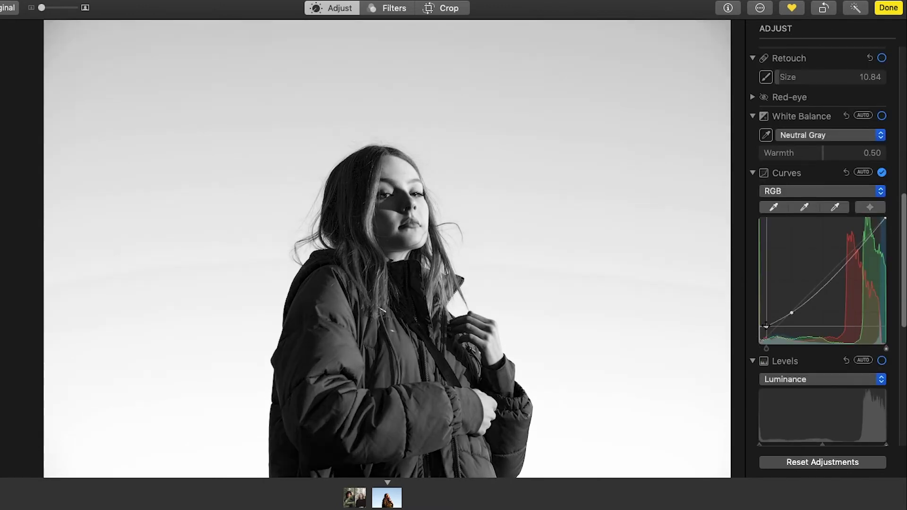
left_click_drag(868, 236, 868, 240)
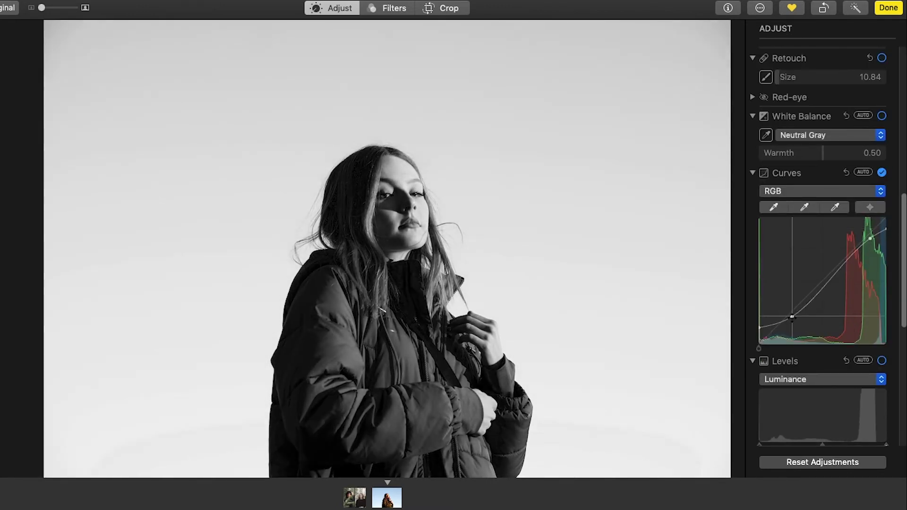
scroll(868, 240, "up", 10)
left_click(882, 352)
scroll(822, 236, "down", 10)
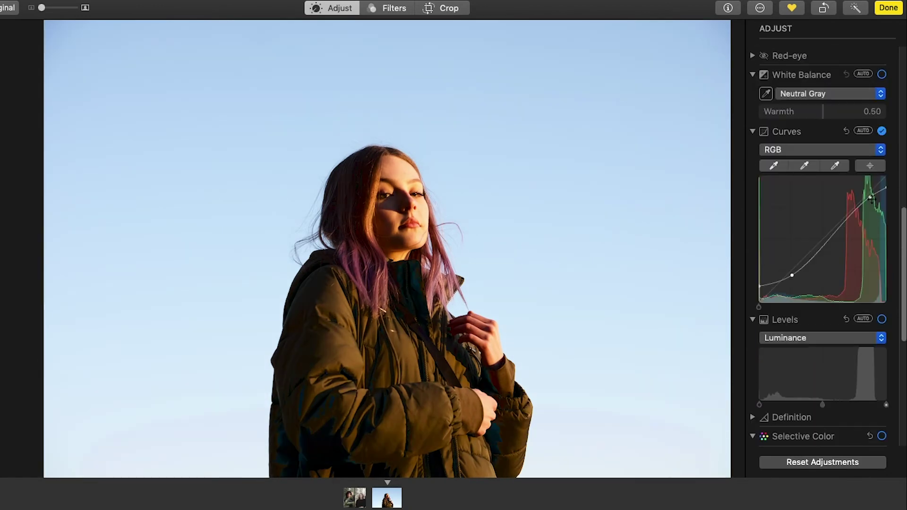
left_click_drag(793, 284, 792, 275)
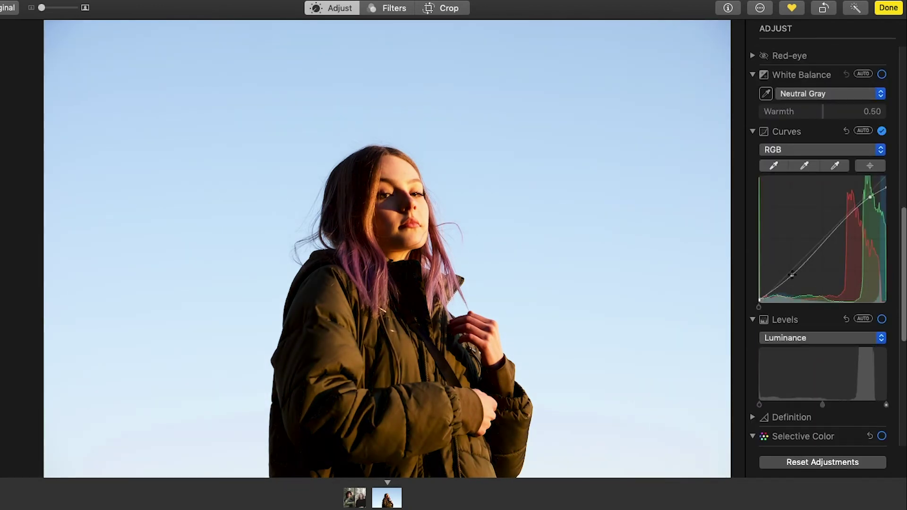
- Switch the tone curve to the Red channel and add a point to it
key("Down")
left_click(791, 270)
right_click(792, 269)
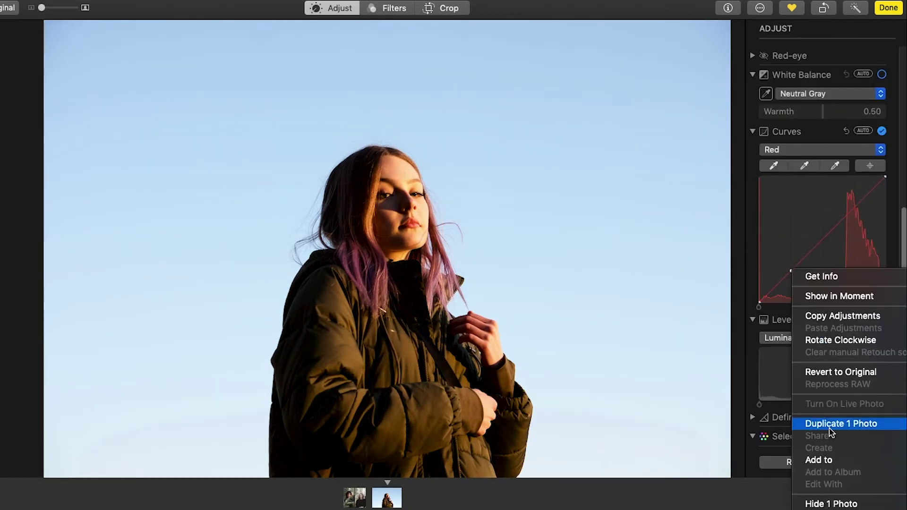
key("Escape")
scroll(780, 263, "down", 8)
- Adjust green, red and magenta in Selective Color, then briefly check the portrait in black and white
left_click(821, 153)
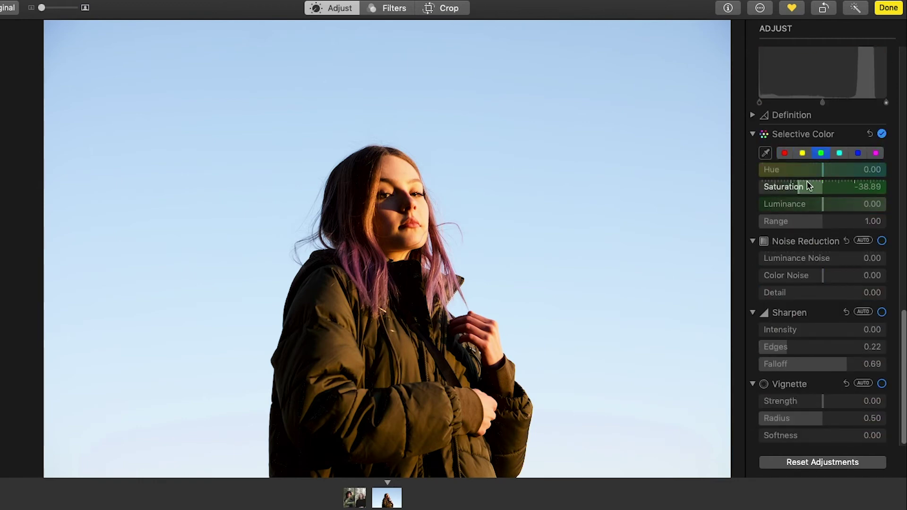
left_click(784, 152)
left_click(875, 152)
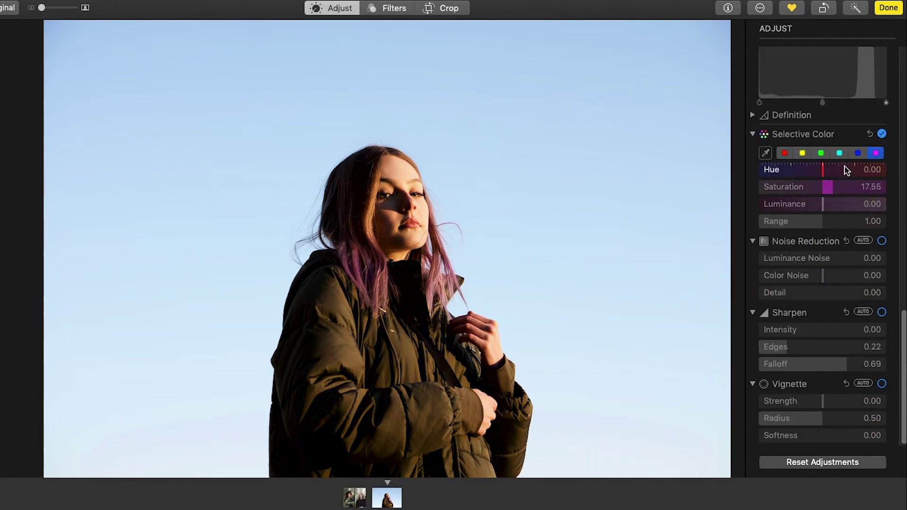
scroll(803, 213, "up", 10)
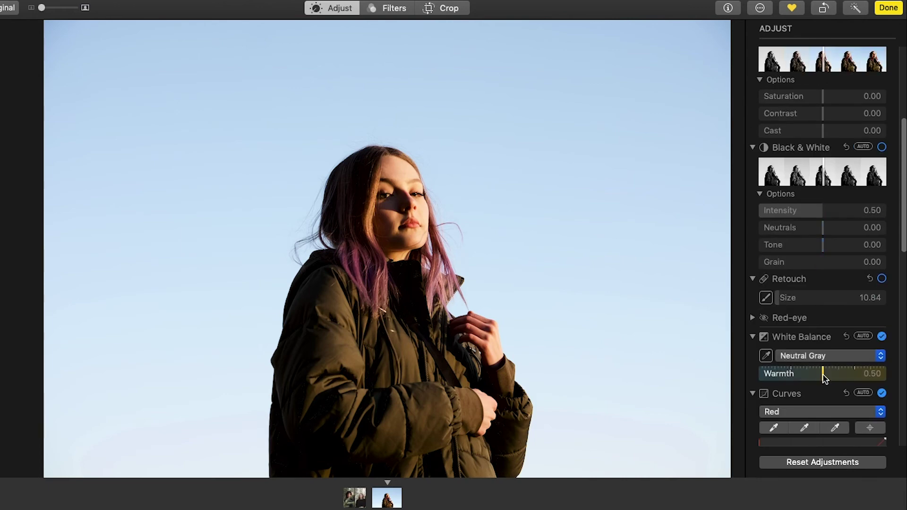
scroll(824, 375, "up", 3)
left_click(881, 255)
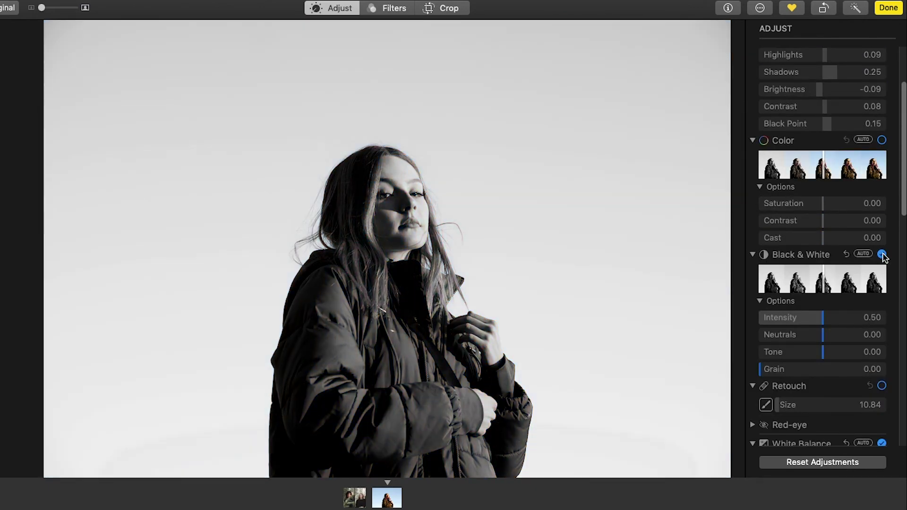
left_click(882, 255)
scroll(829, 261, "up", 3)
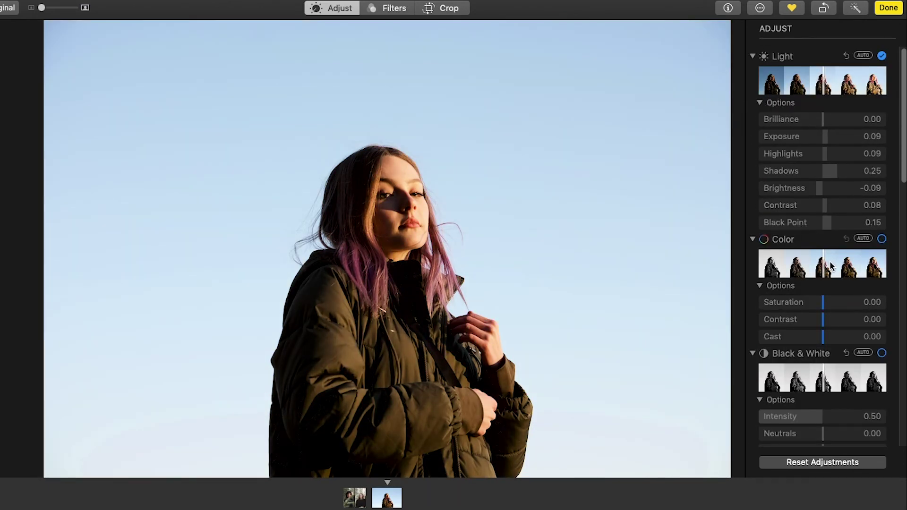
left_click(891, 10)
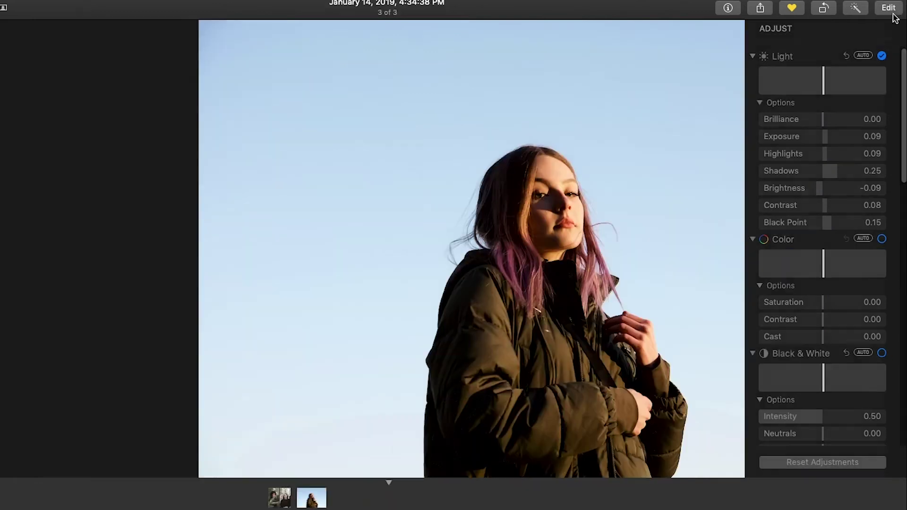
key("Left")
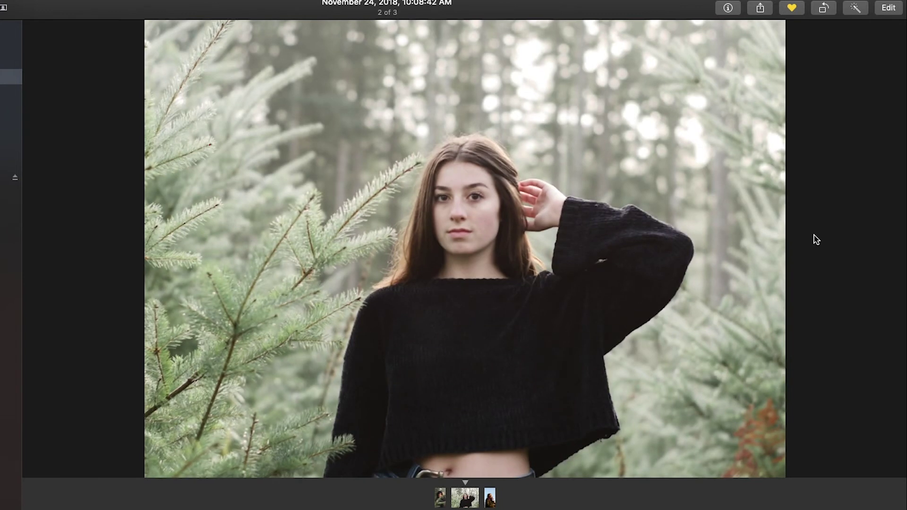
key("Left")
key("Right")
key("Right")
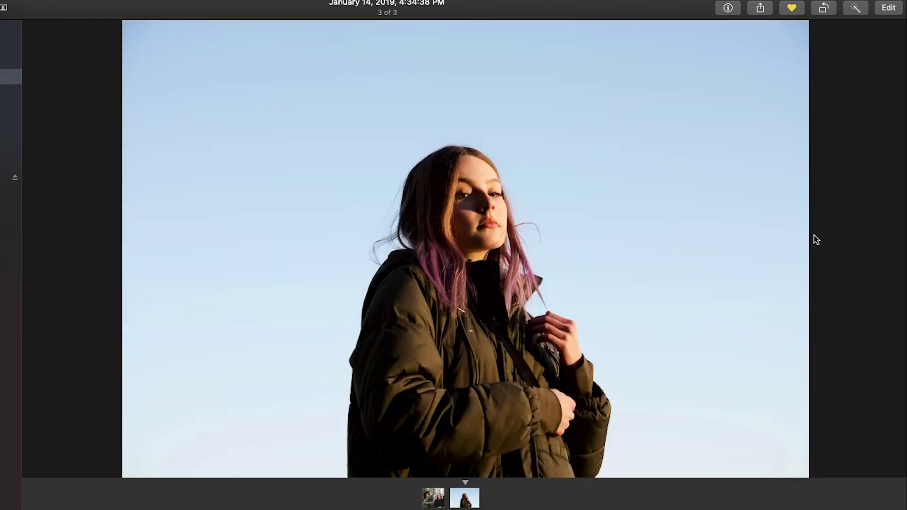